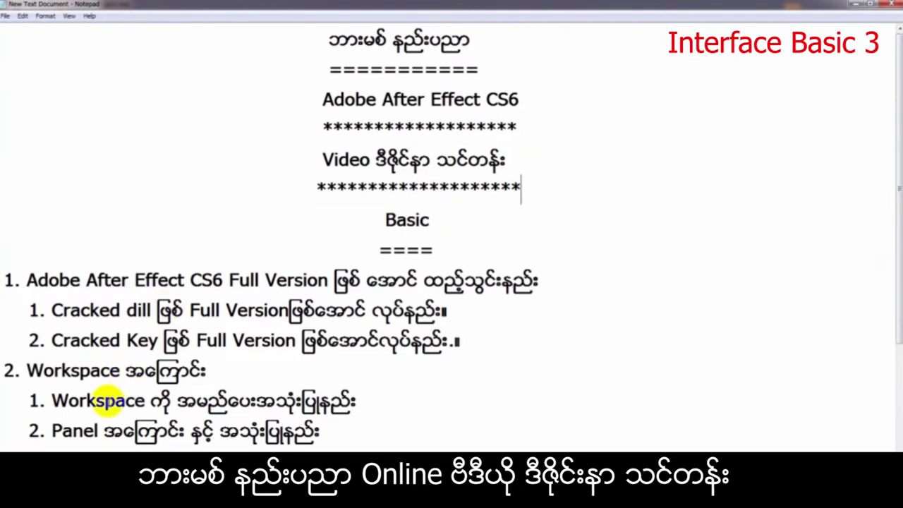
Step: Review the Workspace and Composition topics in the course outline document
drag(28, 371, 228, 379)
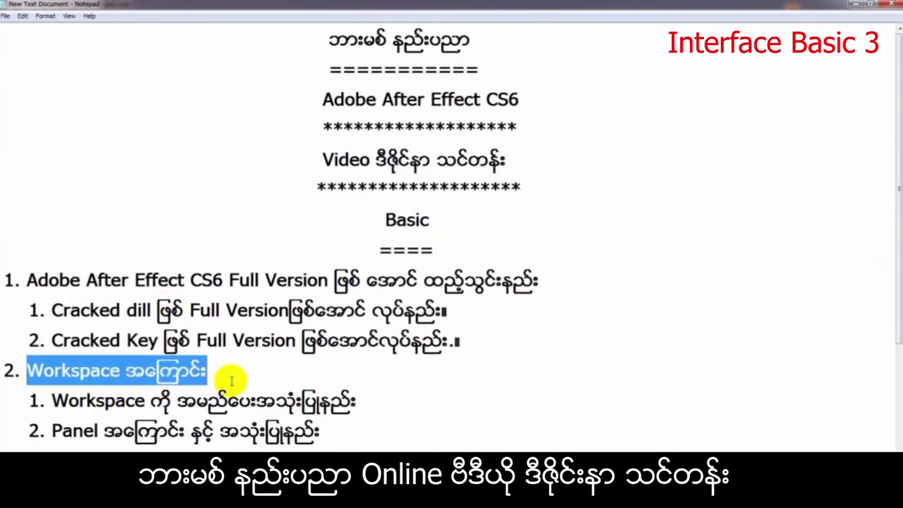
click(234, 376)
drag(895, 77, 896, 205)
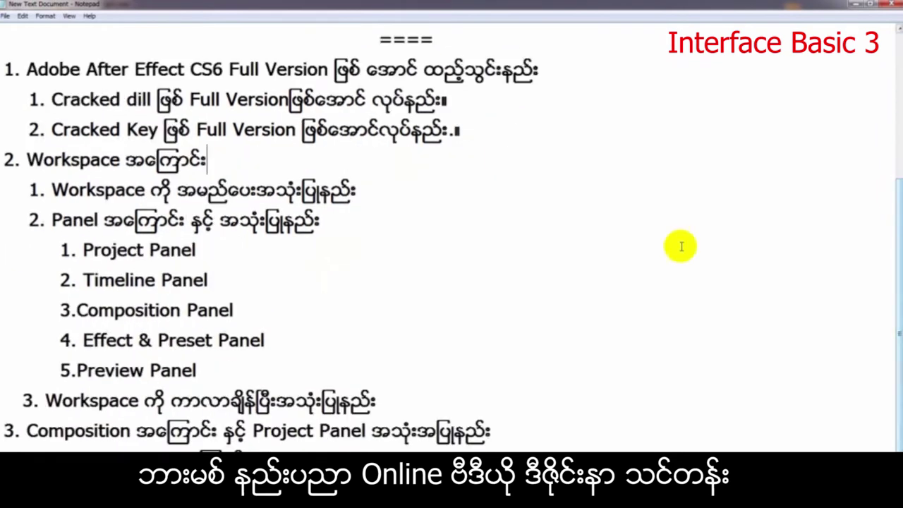
drag(26, 431, 505, 438)
click(508, 428)
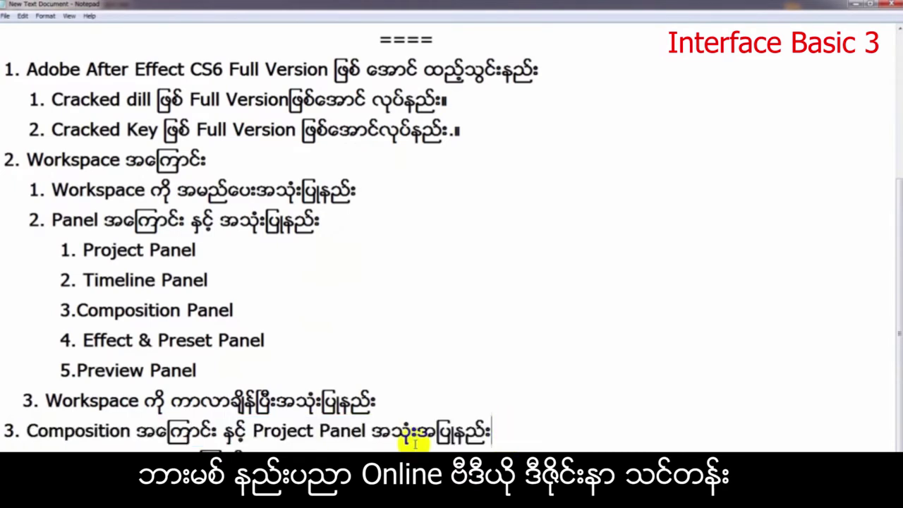
drag(25, 451, 272, 452)
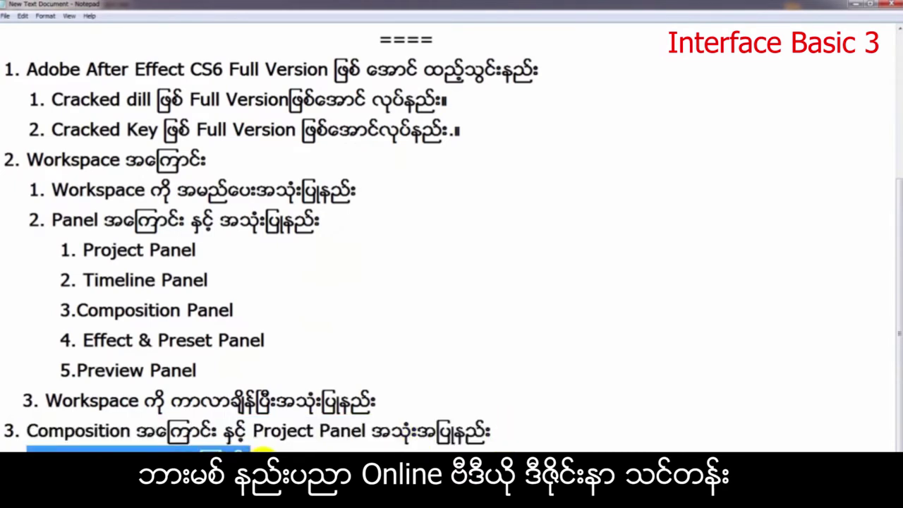
click(263, 452)
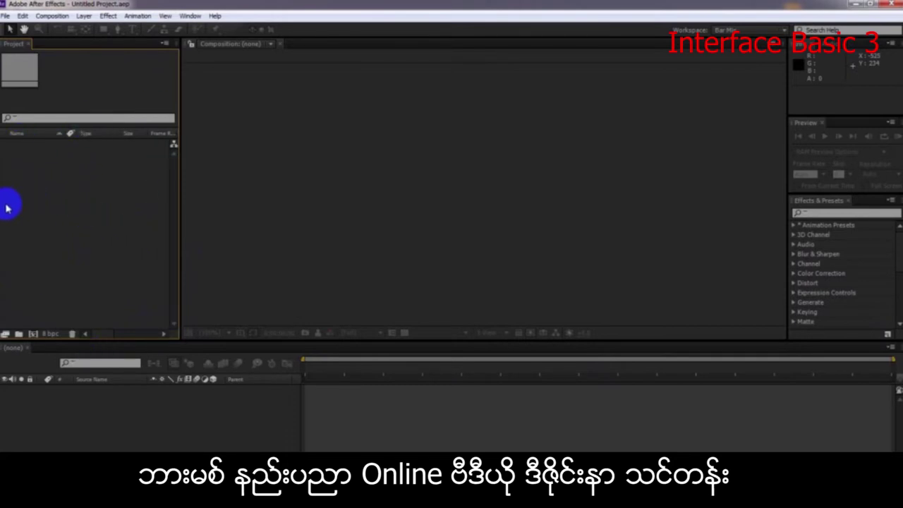
right_click(30, 205)
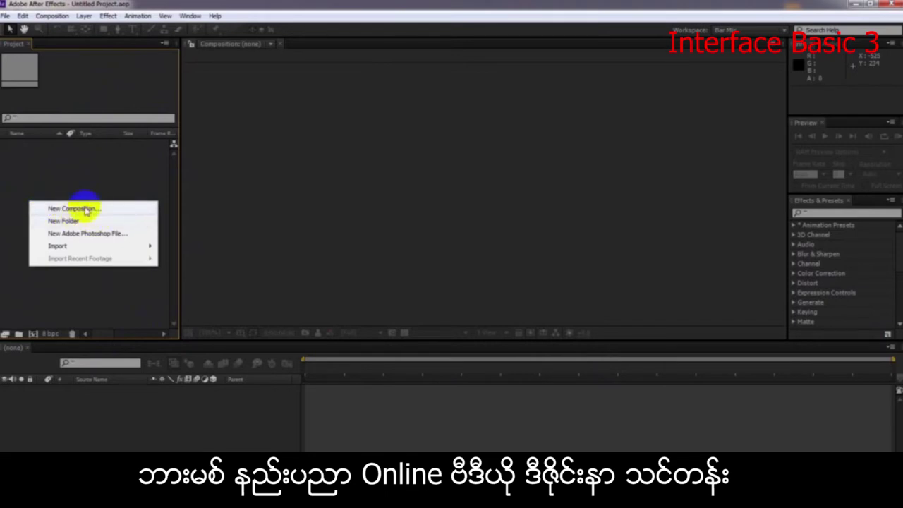
right_click(59, 185)
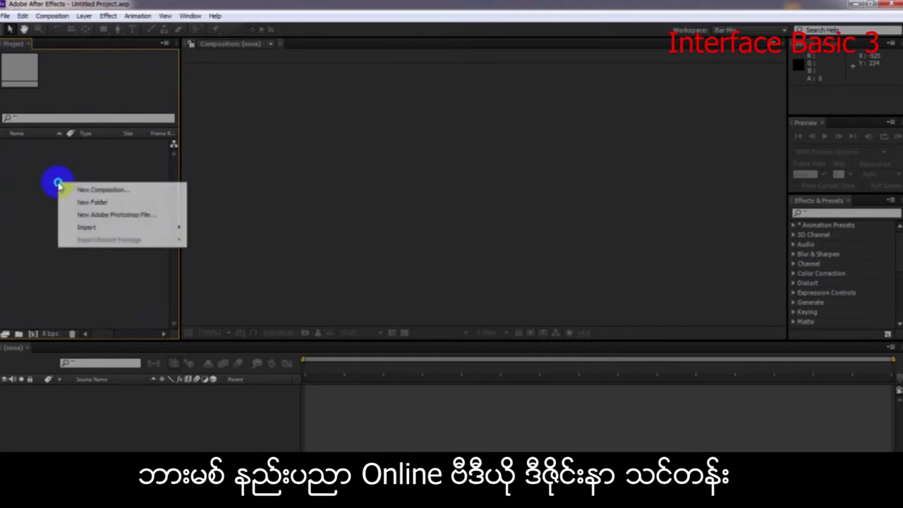
click(121, 192)
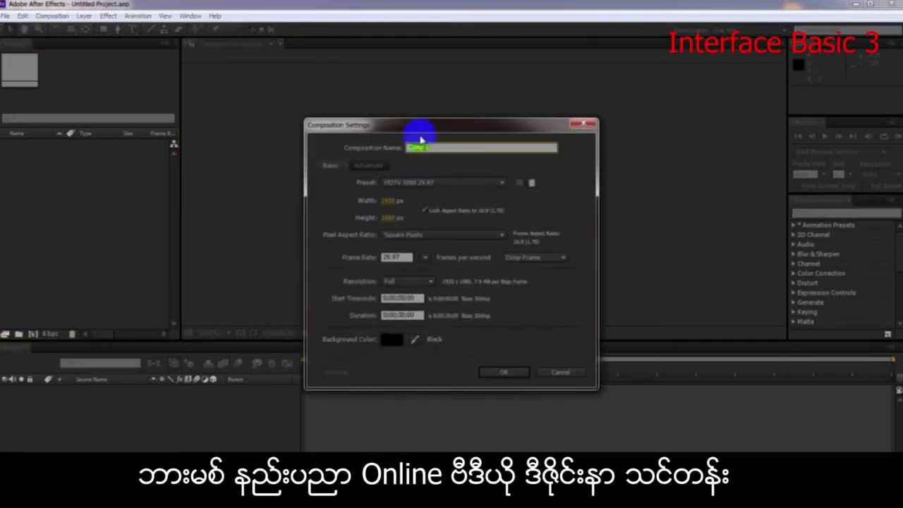
drag(388, 126, 359, 110)
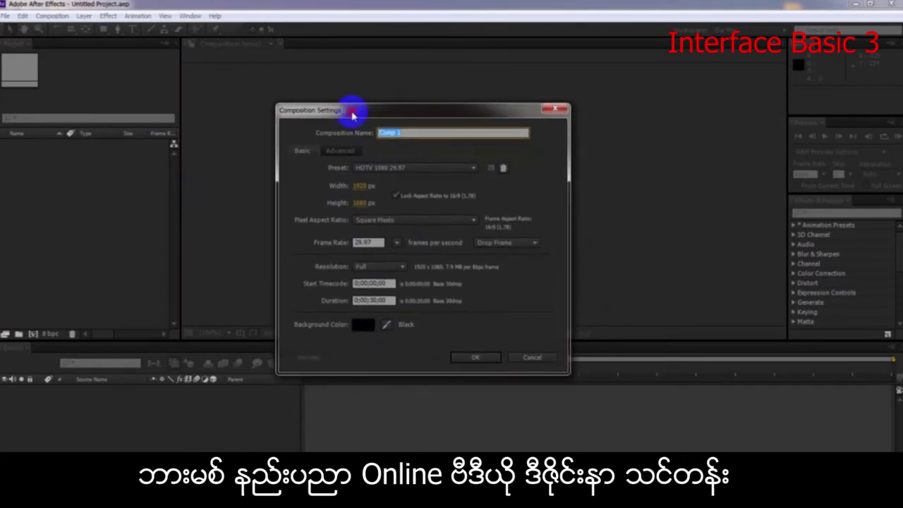
click(562, 110)
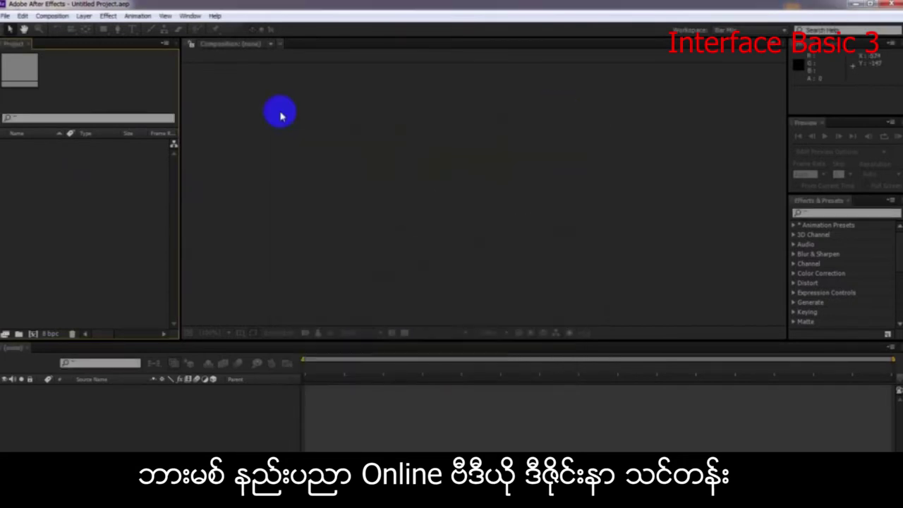
click(55, 16)
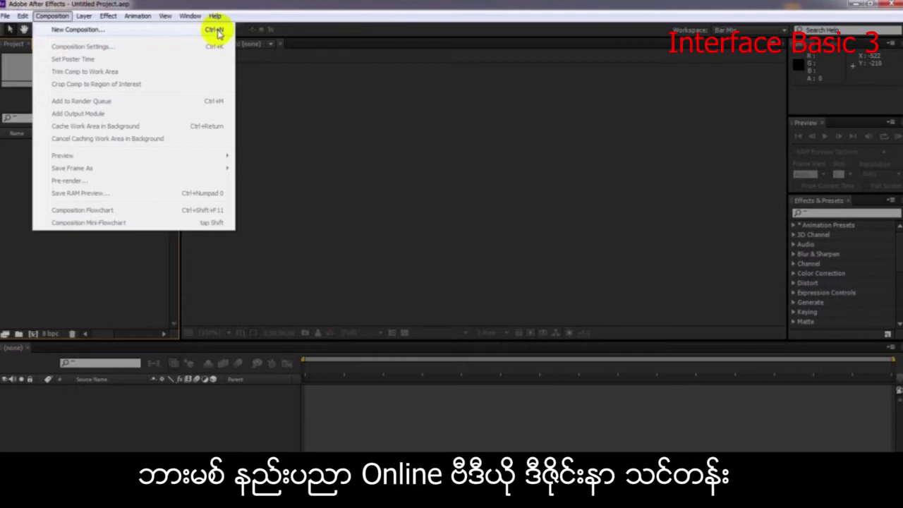
click(156, 268)
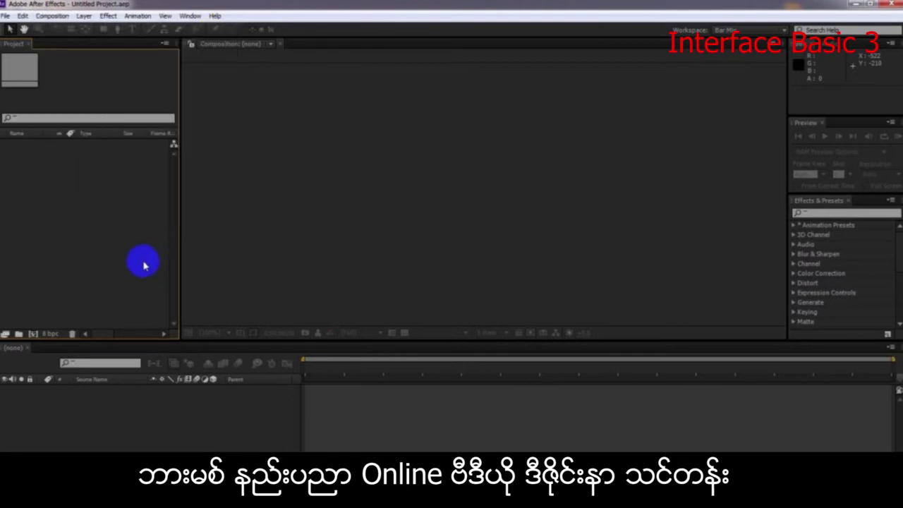
right_click(55, 190)
click(101, 176)
click(52, 16)
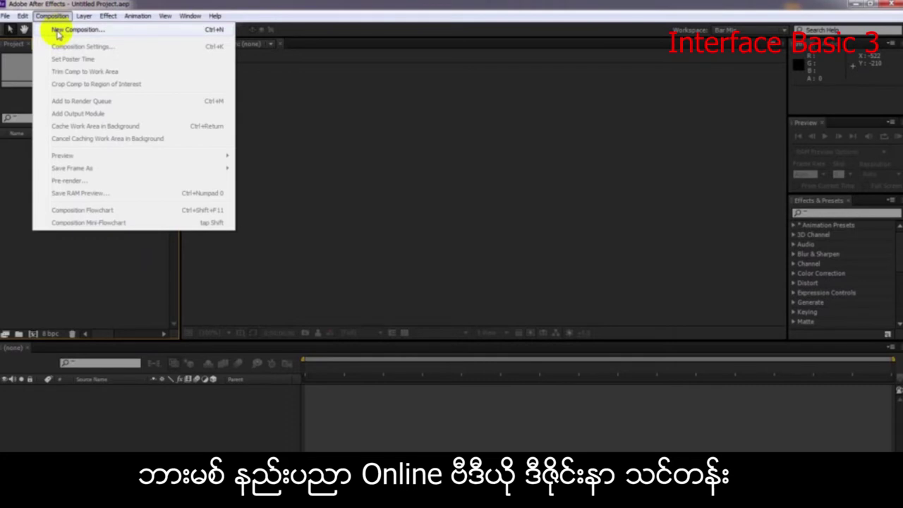
click(126, 275)
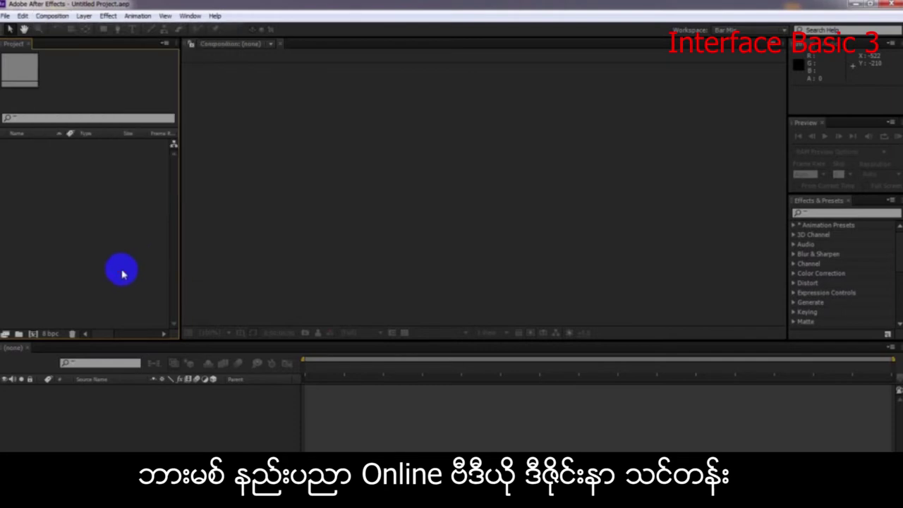
click(33, 334)
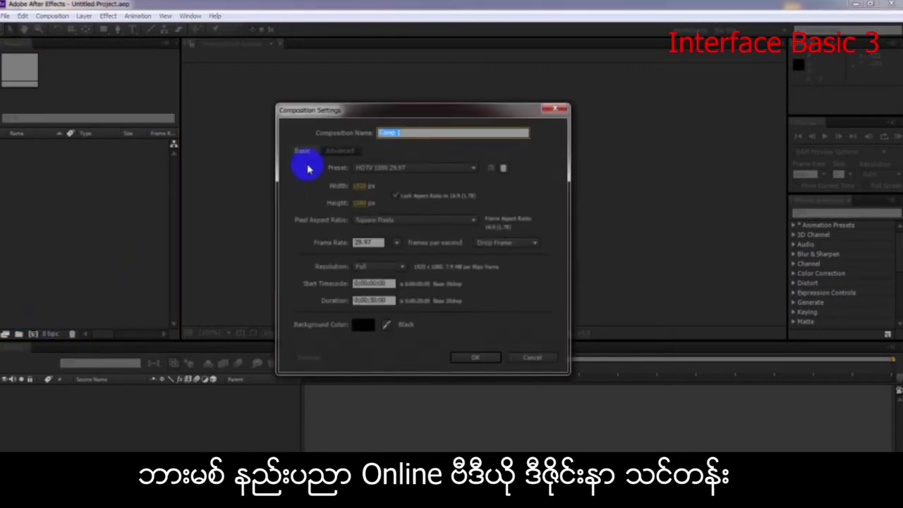
drag(326, 116, 302, 104)
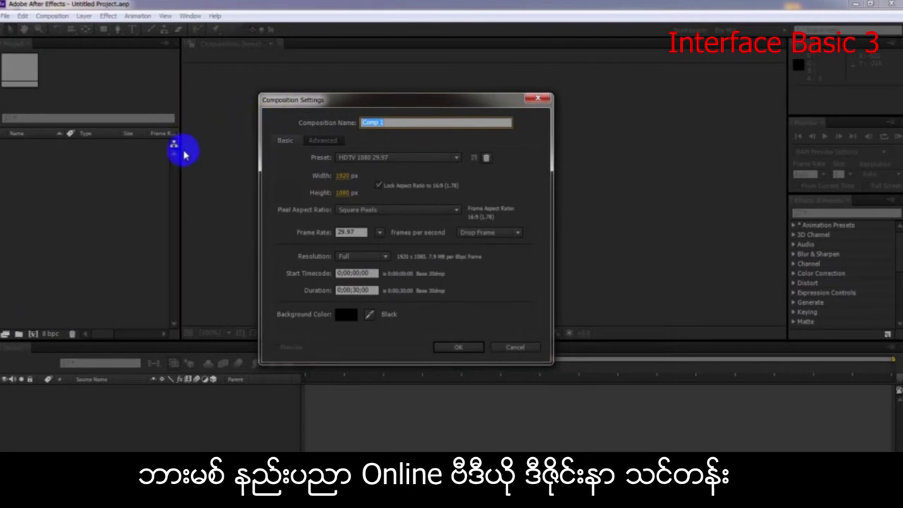
click(534, 98)
right_click(85, 171)
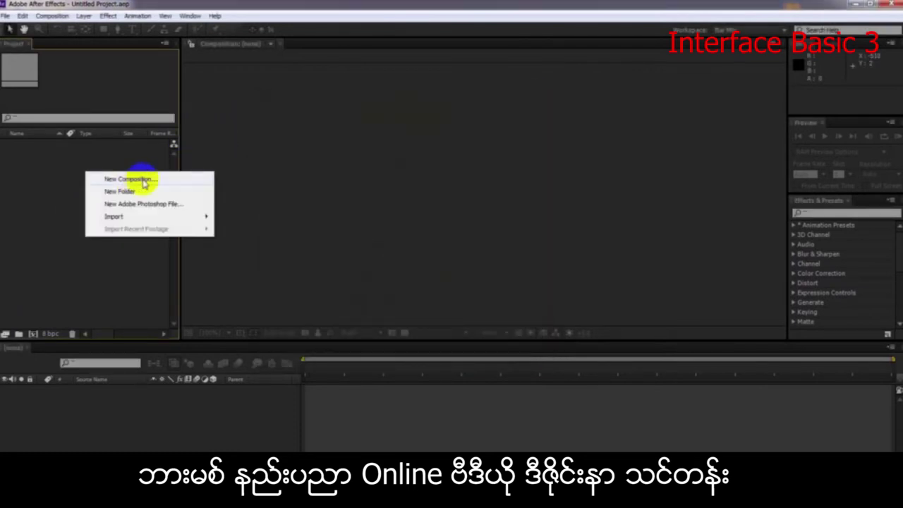
click(51, 15)
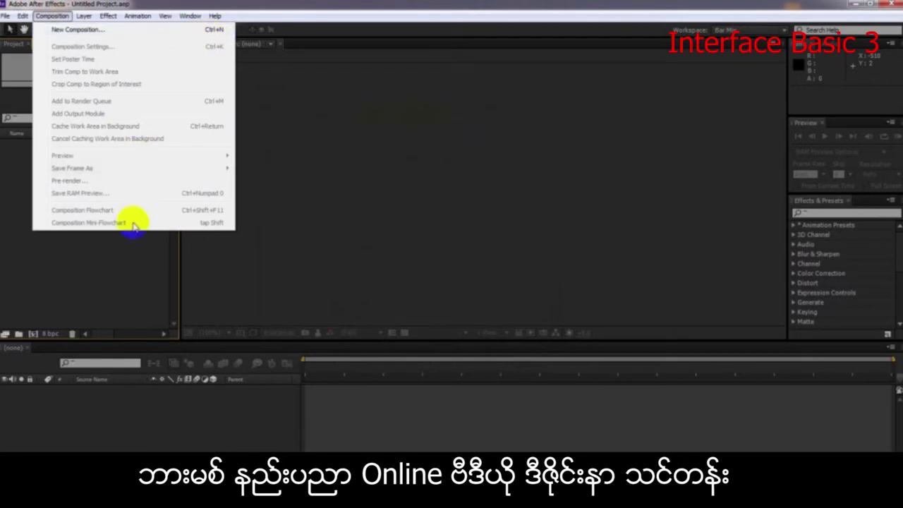
click(124, 254)
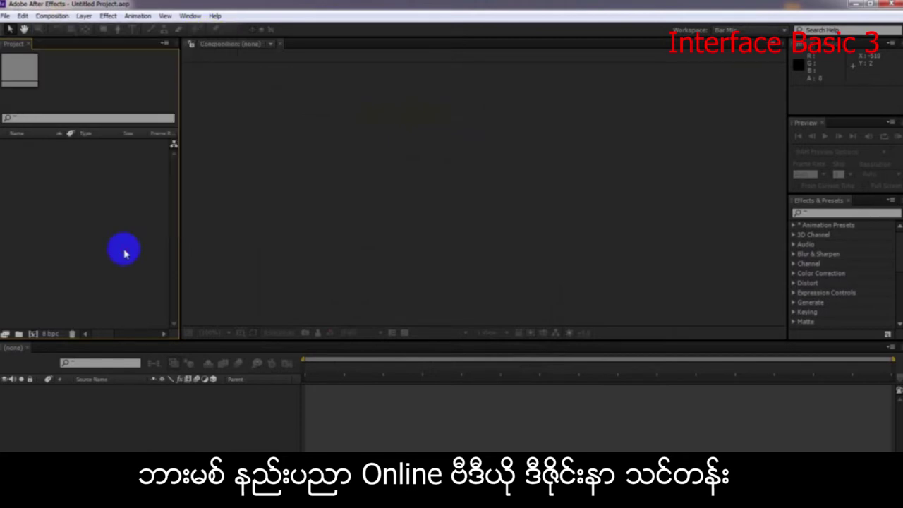
Step: Start a new composition named "Bar mis" and choose the HDTV 1080 29.97 preset
click(32, 335)
drag(343, 106, 317, 96)
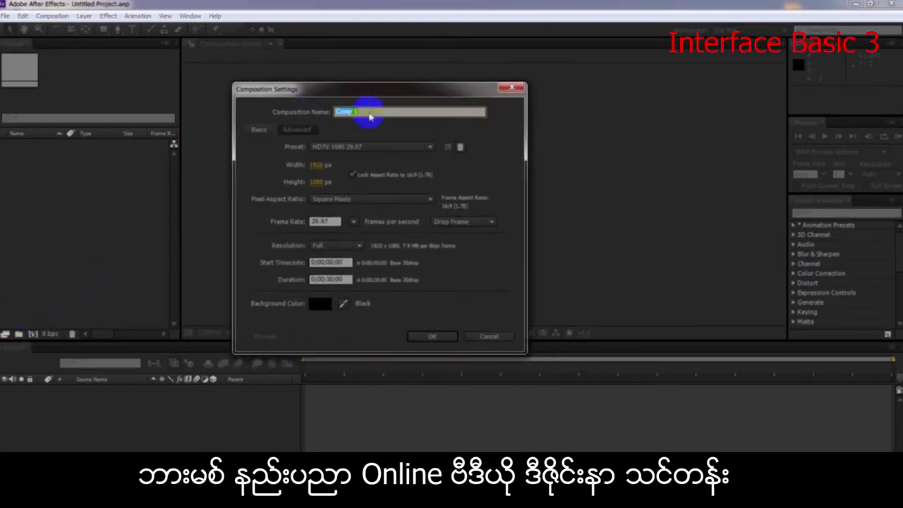
text(Bann)
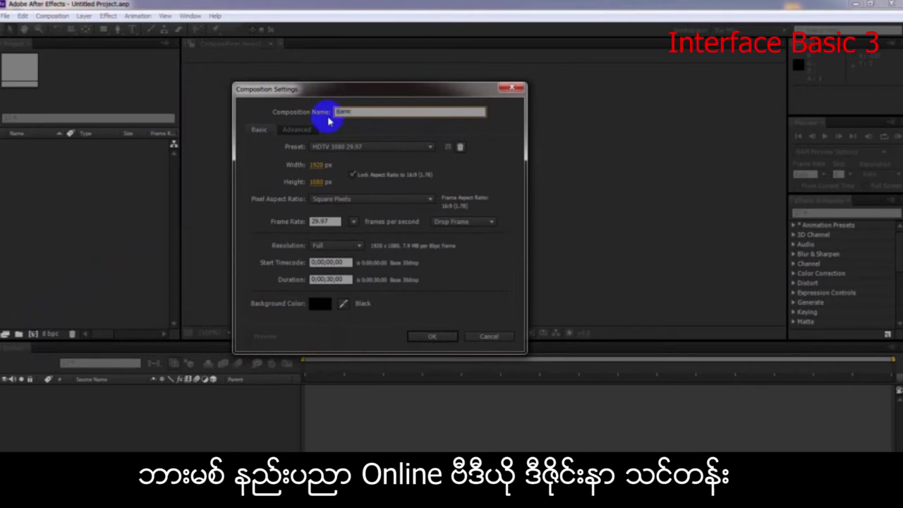
text(er)
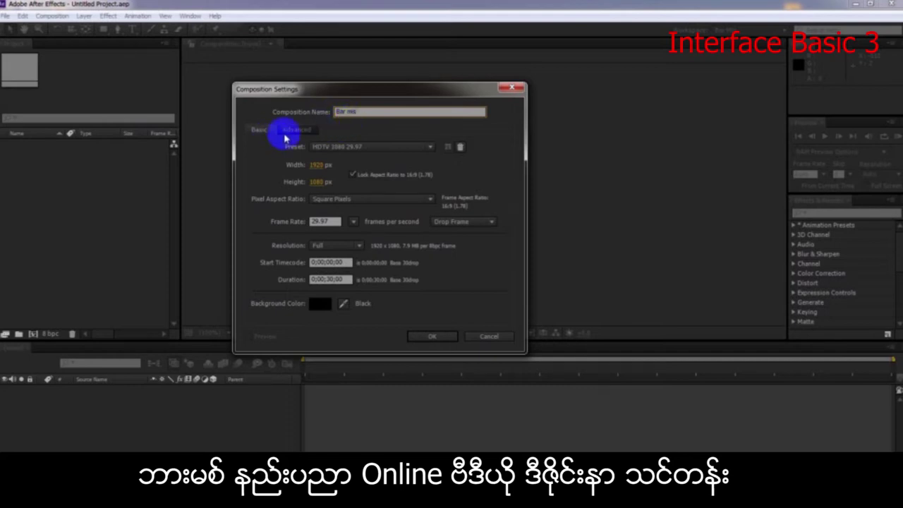
click(347, 147)
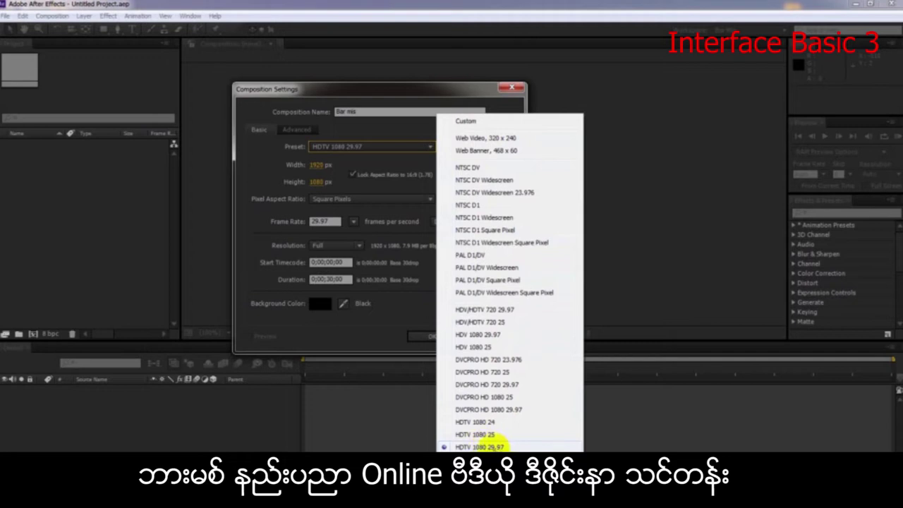
click(494, 448)
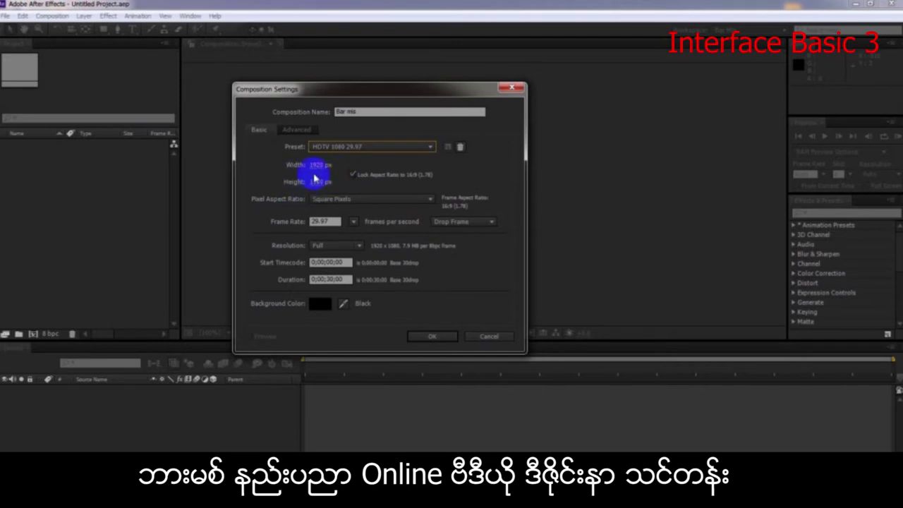
Step: Unlock the composition's aspect ratio, open its width and height for editing, and lock the ratio again
click(352, 174)
click(319, 170)
click(318, 183)
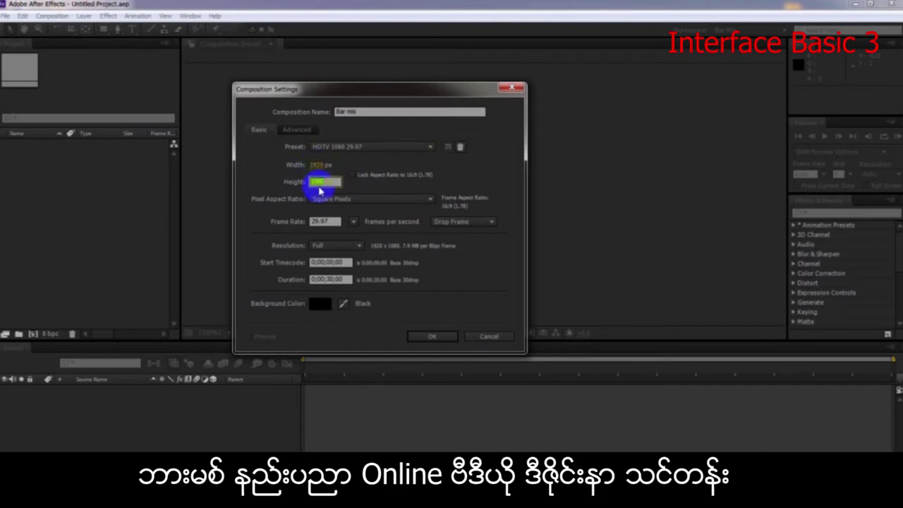
click(352, 174)
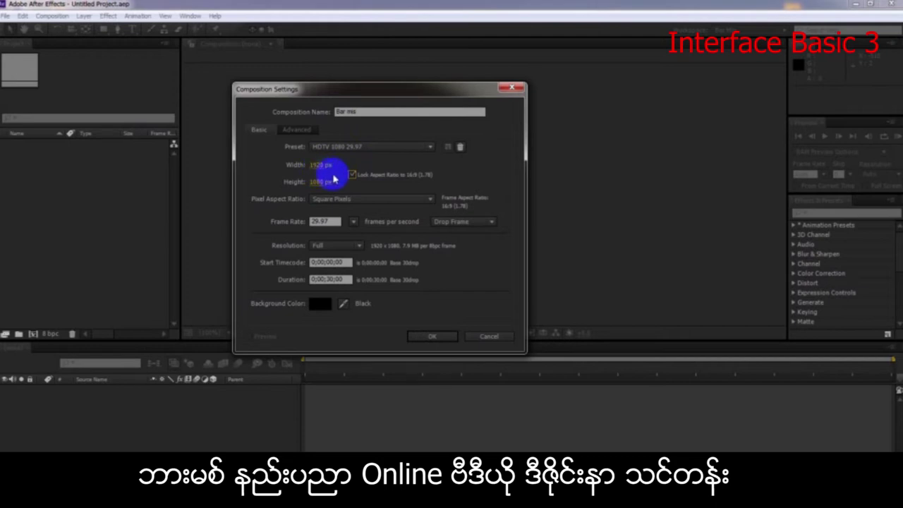
click(352, 174)
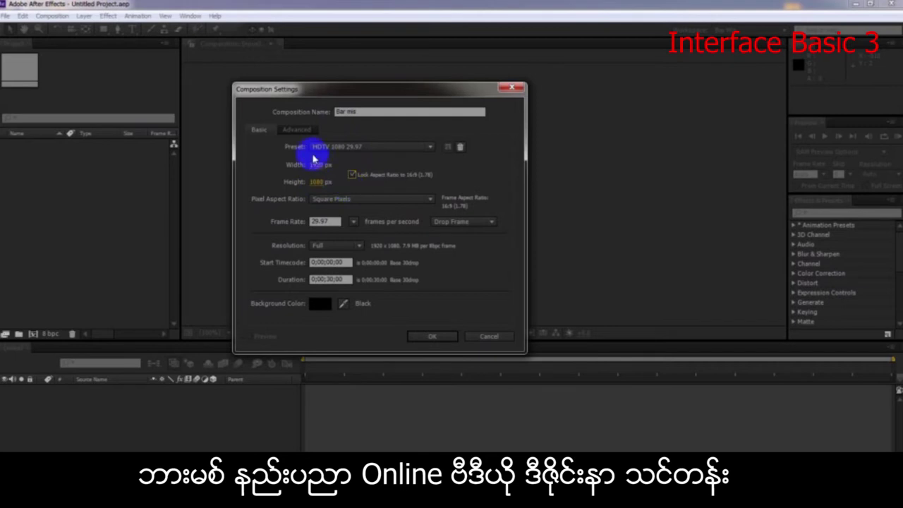
Step: Set the composition width to 100 px with the aspect ratio locked
click(316, 165)
text(100)
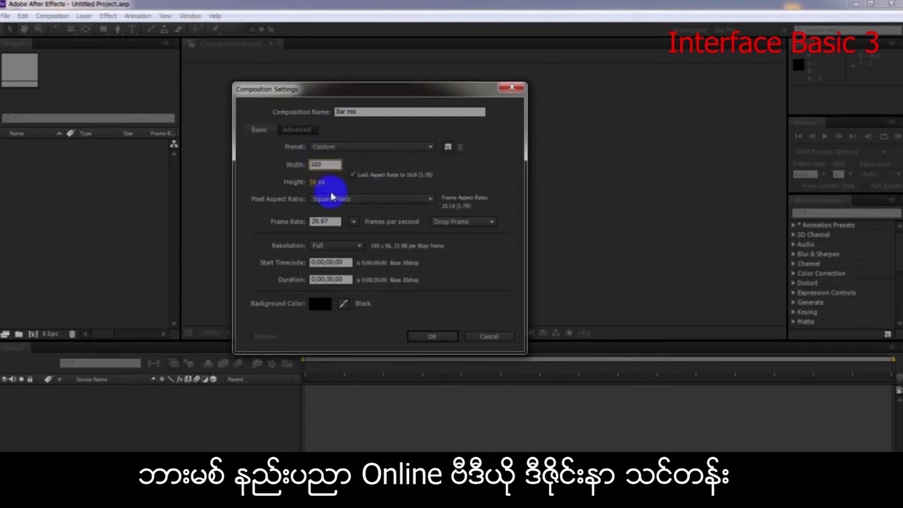
click(328, 184)
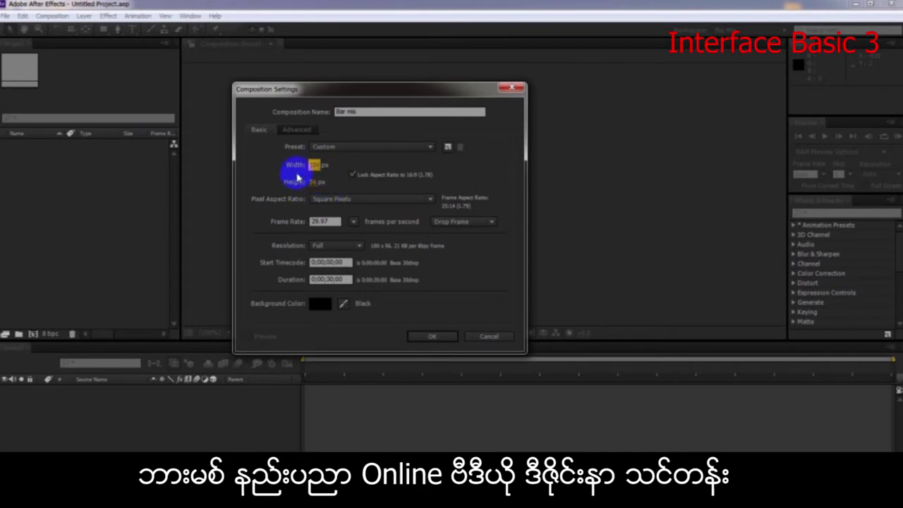
click(315, 168)
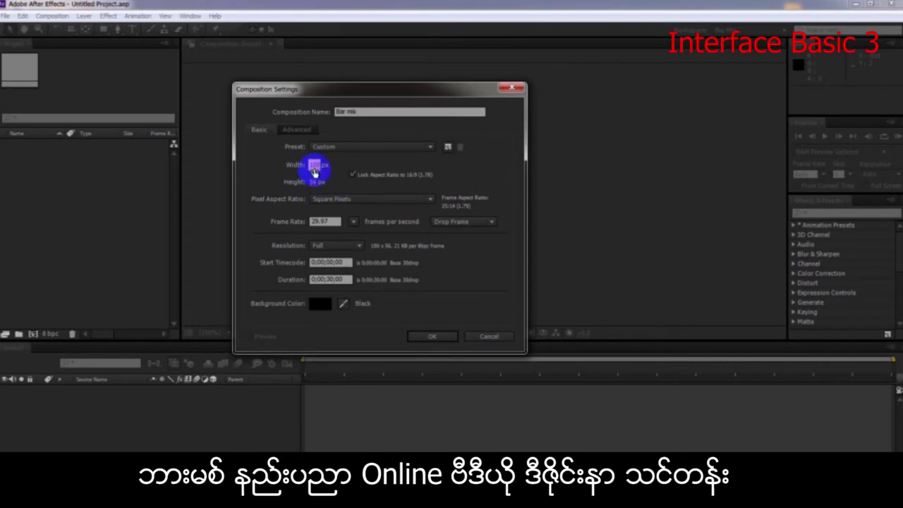
Step: Unlock the aspect ratio and set the composition width to 150 px independently of the height
click(354, 176)
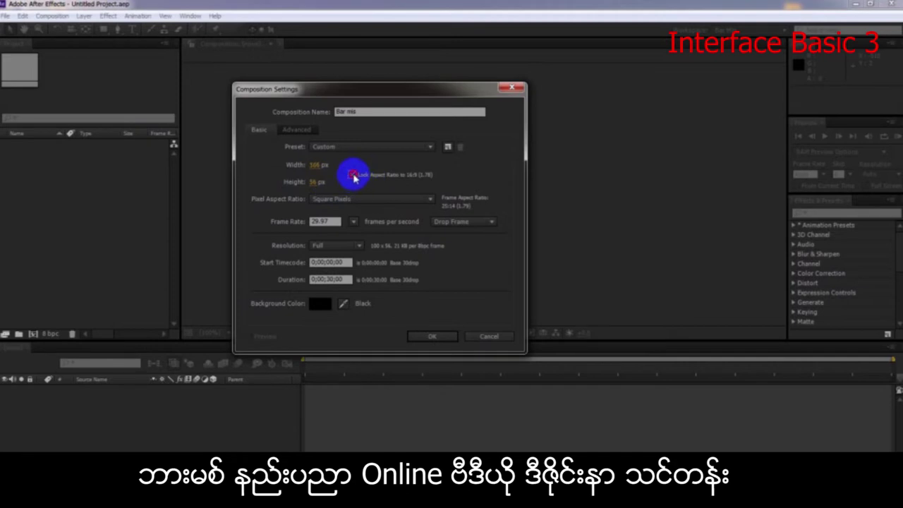
click(316, 165)
text(4)
text(50)
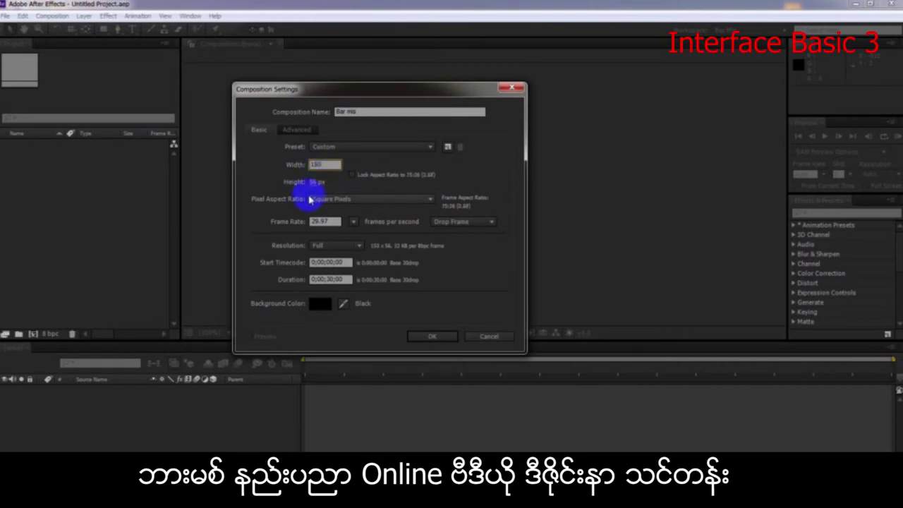
key(Return)
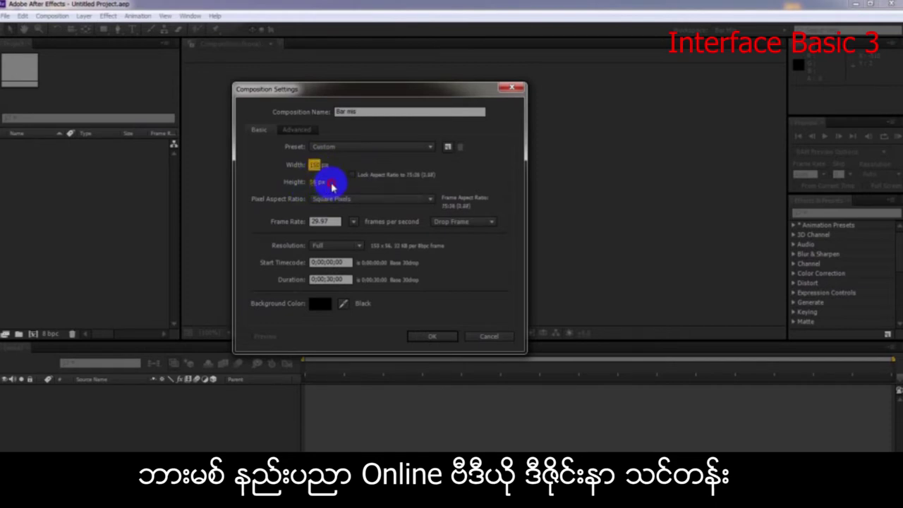
Step: Reapply the HDTV 1080 29.97 preset to the composition settings
click(332, 146)
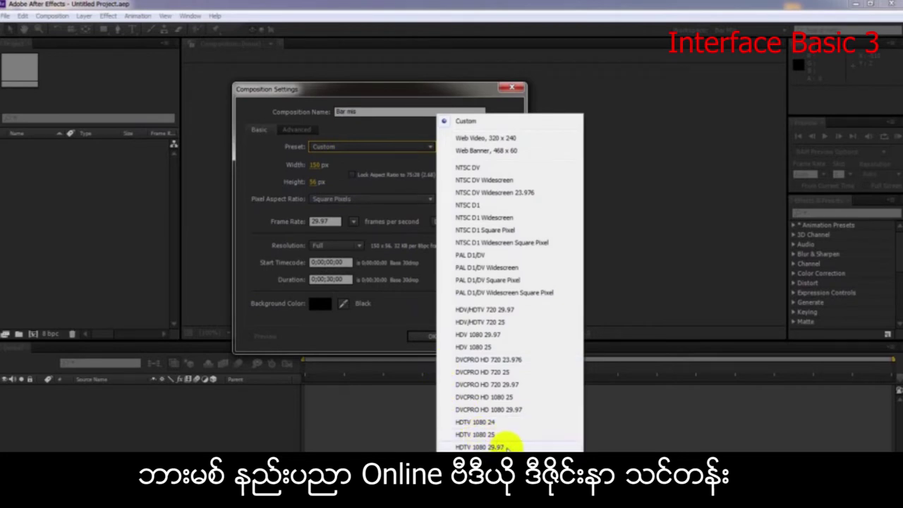
click(506, 446)
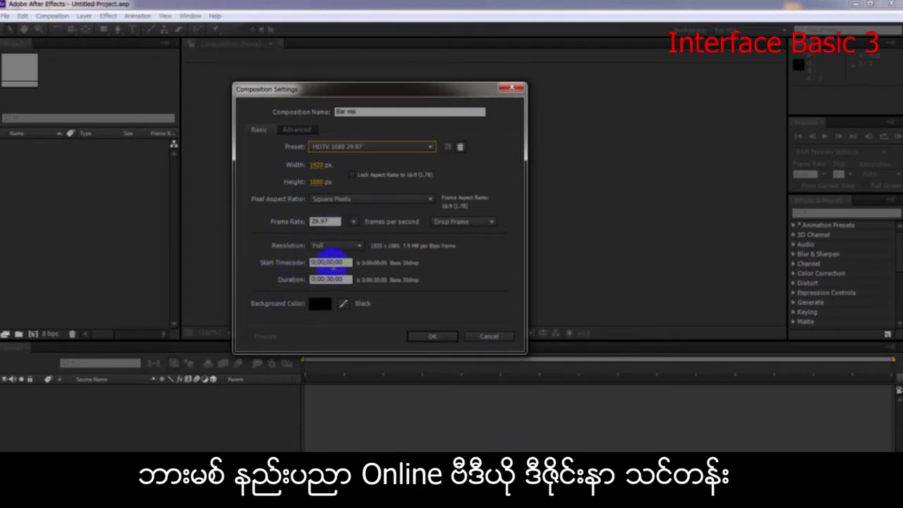
Step: Examine the start timecode and duration fields and the individual parts of the duration timecode
click(341, 261)
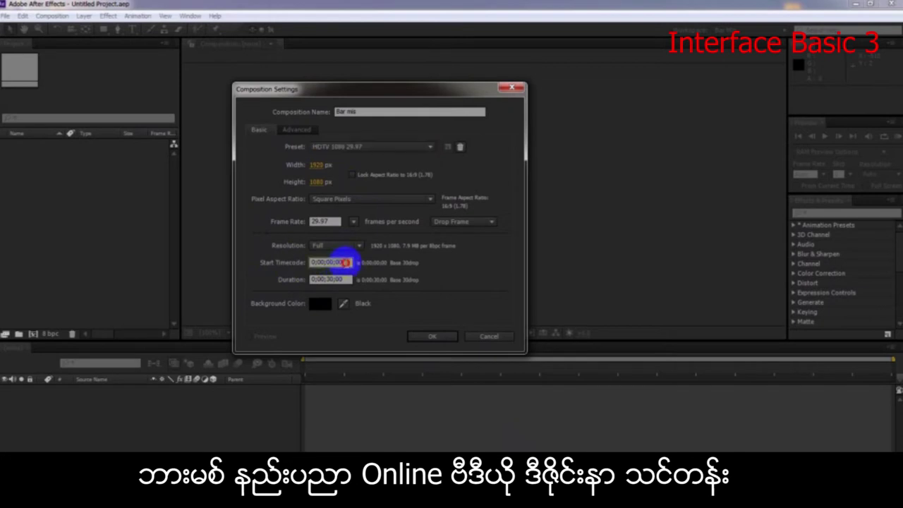
click(351, 263)
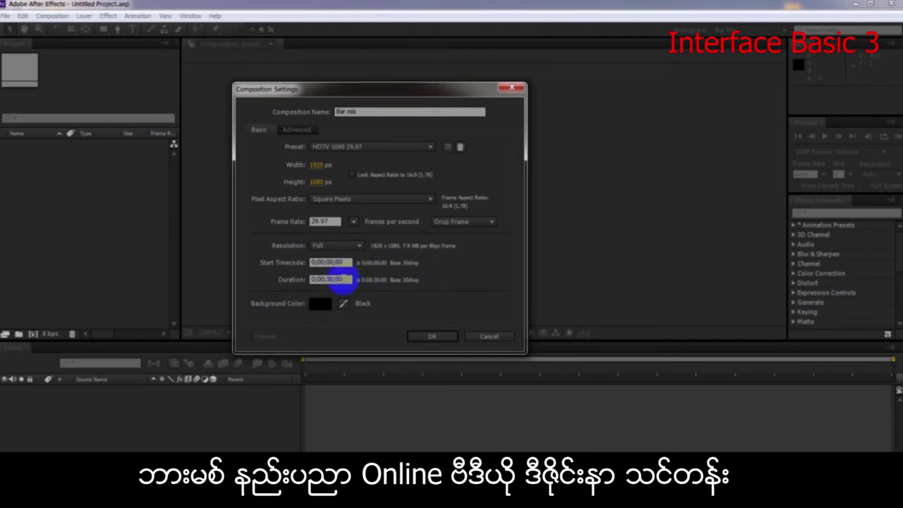
click(316, 280)
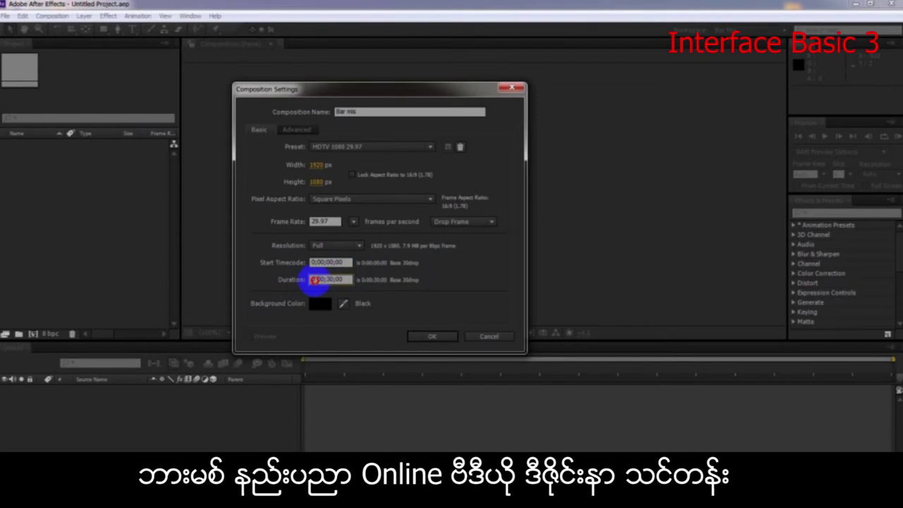
double_click(317, 281)
drag(312, 280, 346, 279)
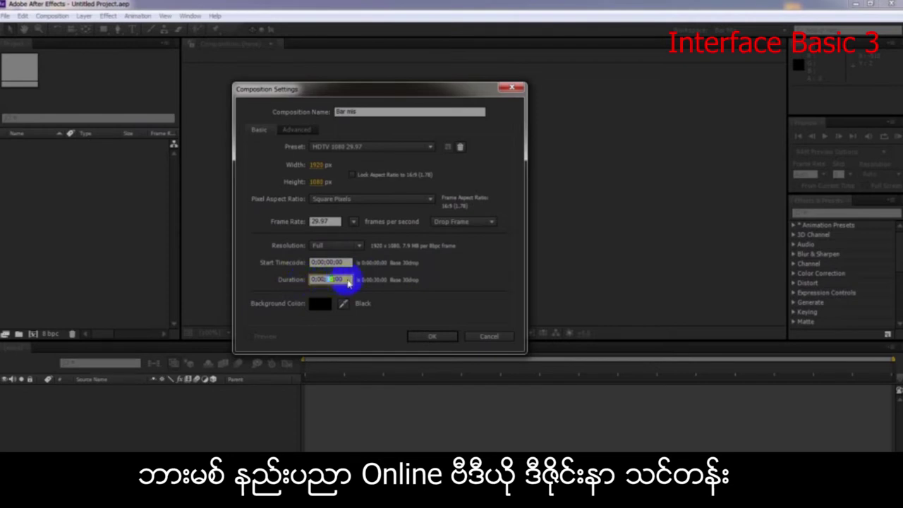
click(336, 280)
drag(337, 280, 343, 280)
mouse_move(341, 279)
mouse_down()
mouse_move(364, 278)
mouse_move(326, 280)
mouse_move(349, 282)
mouse_up()
click(360, 281)
drag(347, 280, 350, 318)
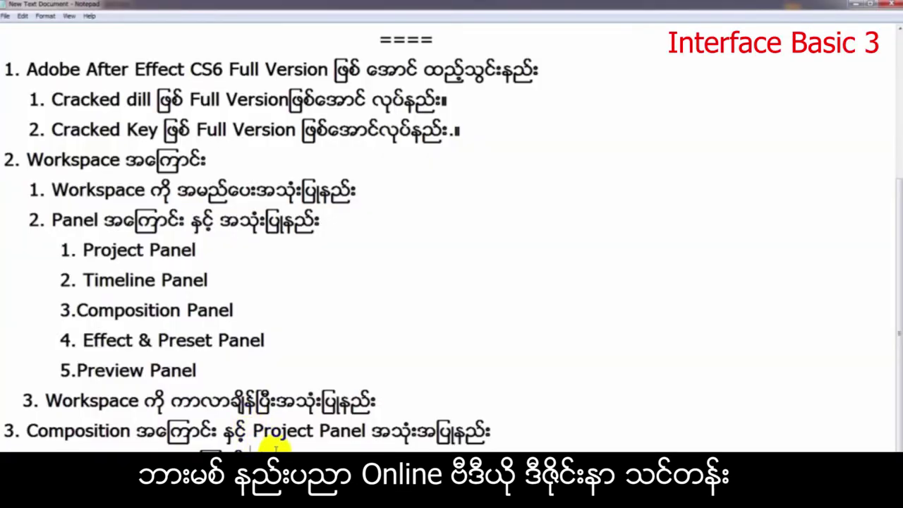
Step: Switch to the Notepad outline and review the notes below the Time Line Panel entry
scroll(276, 444, down, 1)
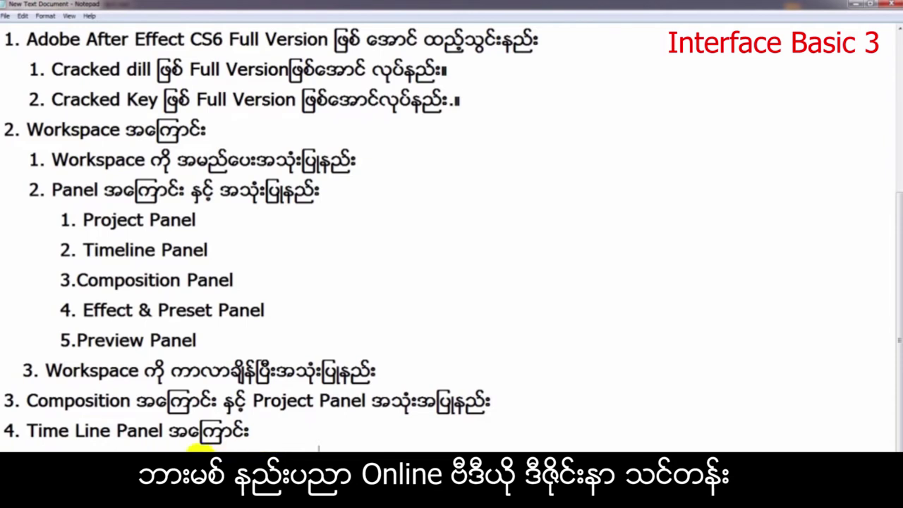
click(106, 449)
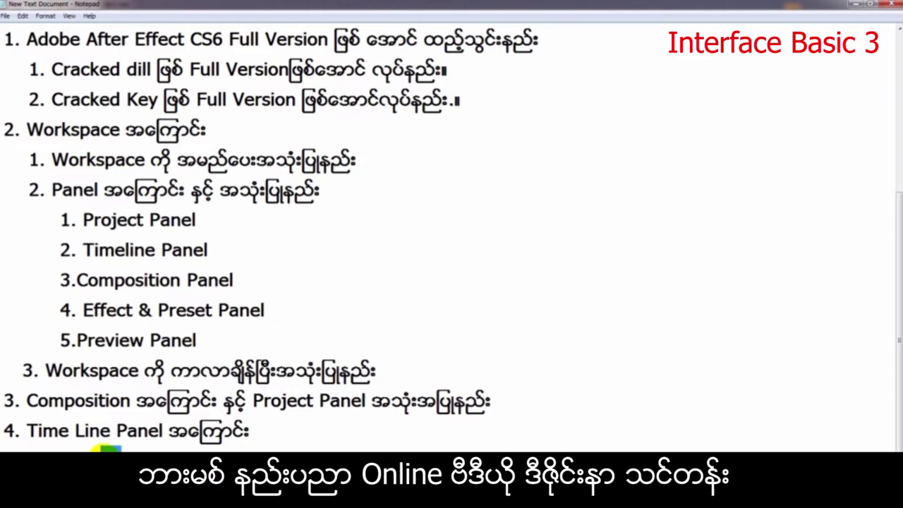
drag(151, 448, 319, 448)
click(309, 449)
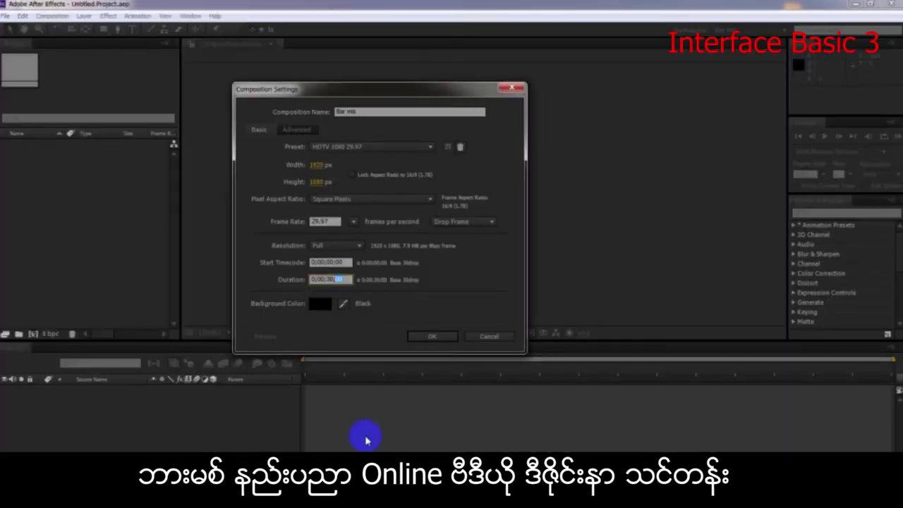
Step: Return to After Effects and set the composition's duration to 0;00;10;20
click(332, 281)
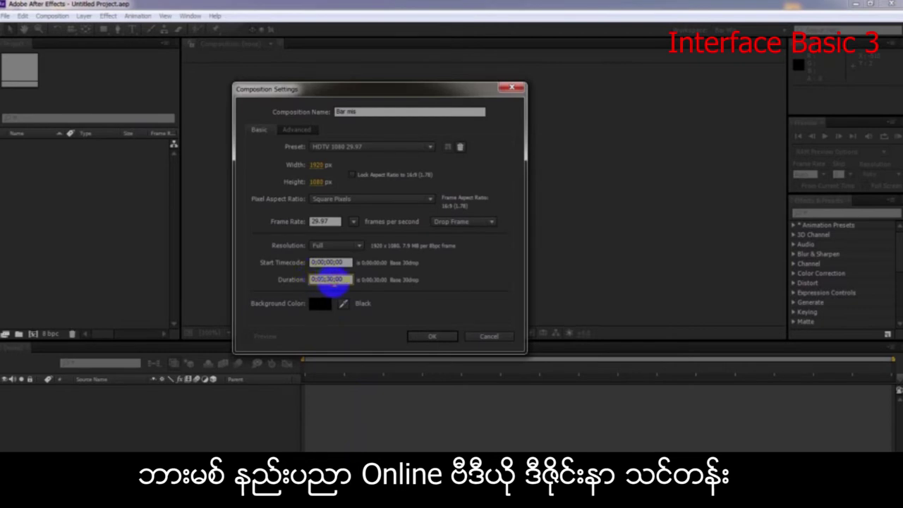
drag(323, 279, 337, 280)
click(332, 279)
text(1000)
click(338, 279)
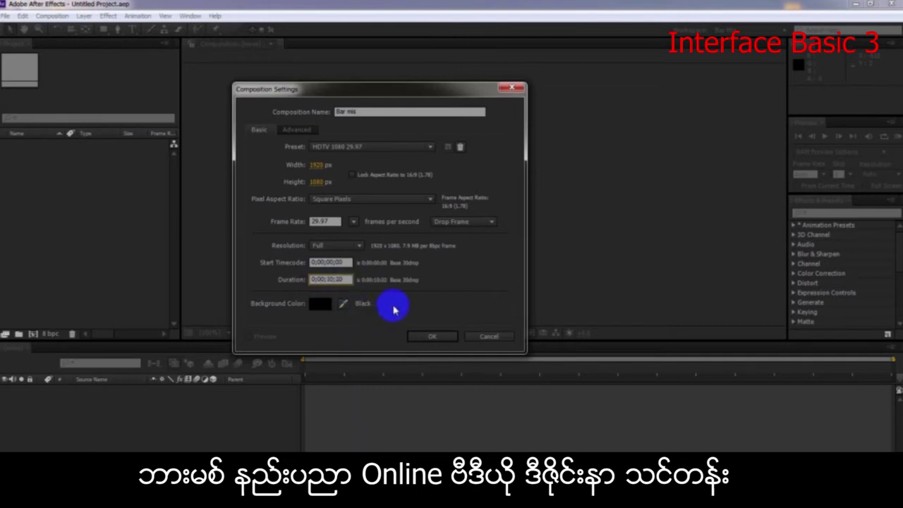
text(1020)
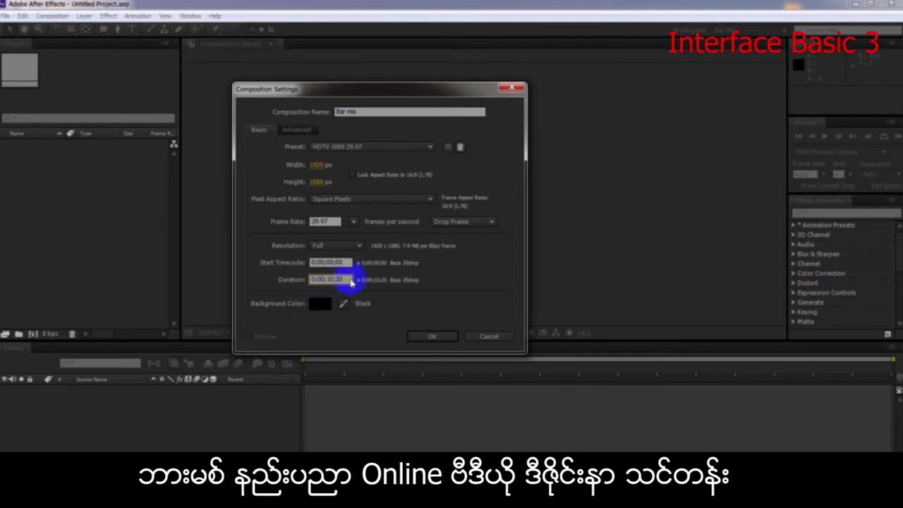
click(336, 279)
text(3000)
key(Escape)
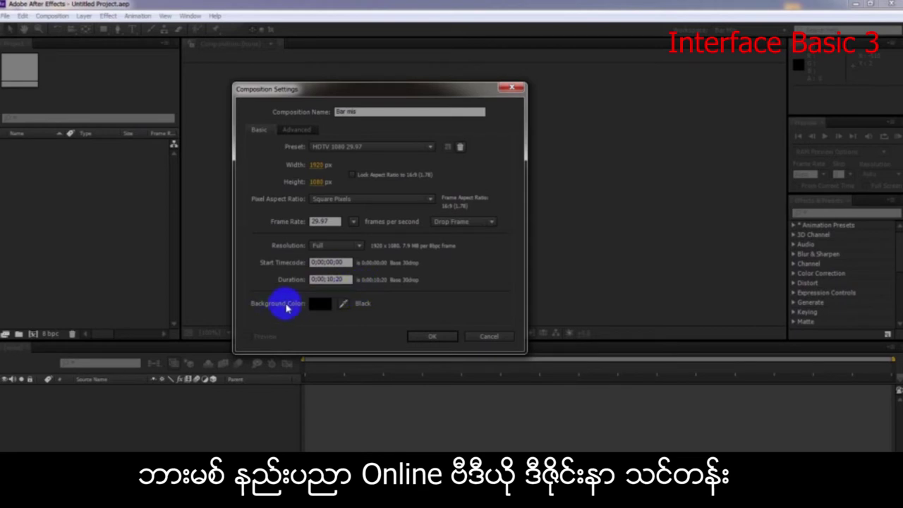
Step: Try several hues for the composition's background color and settle on a deep lime green, hex 267B05
click(315, 308)
drag(431, 219, 445, 188)
click(473, 291)
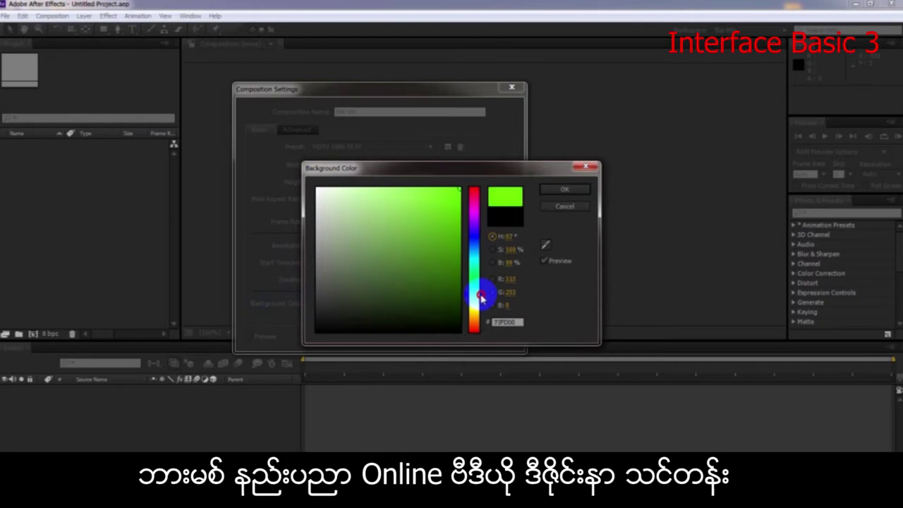
click(457, 259)
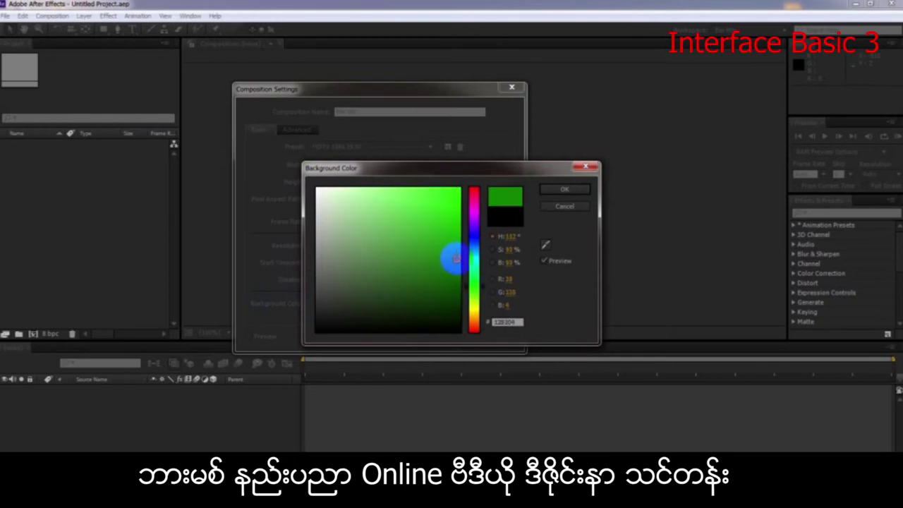
click(470, 245)
click(457, 218)
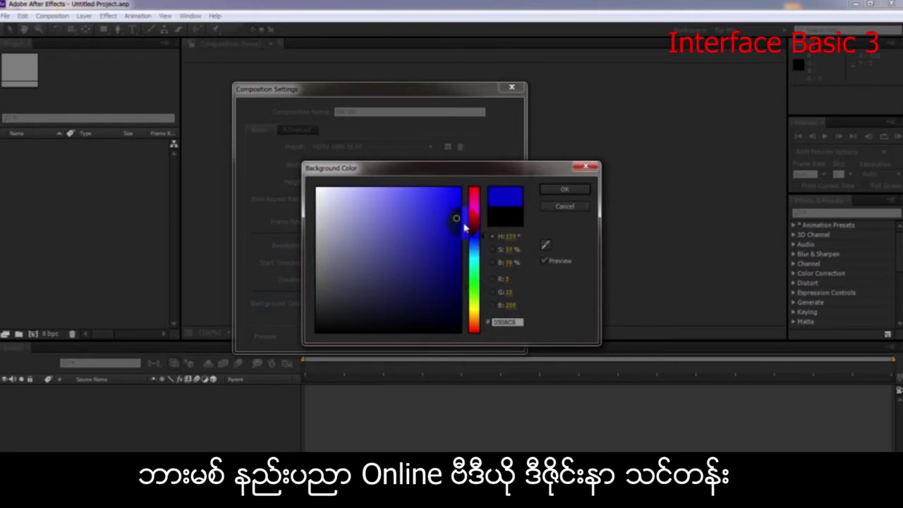
click(476, 288)
drag(454, 268, 456, 261)
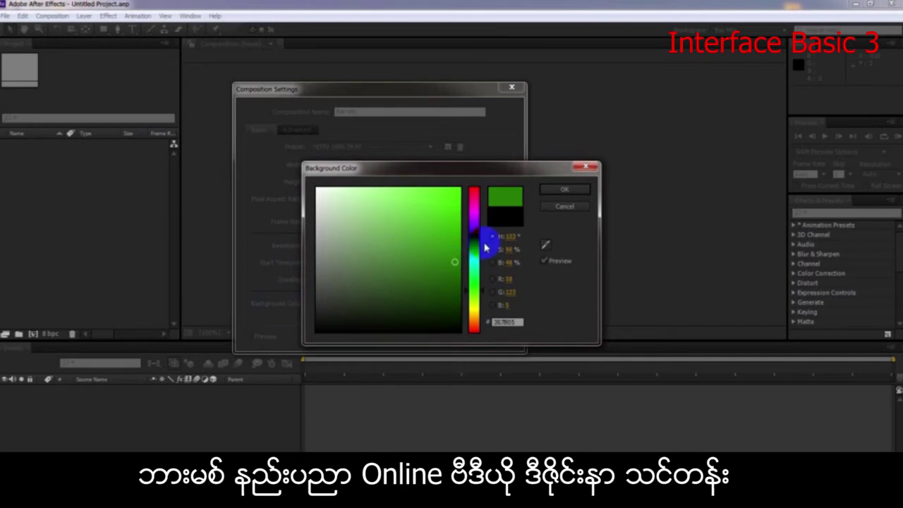
click(557, 190)
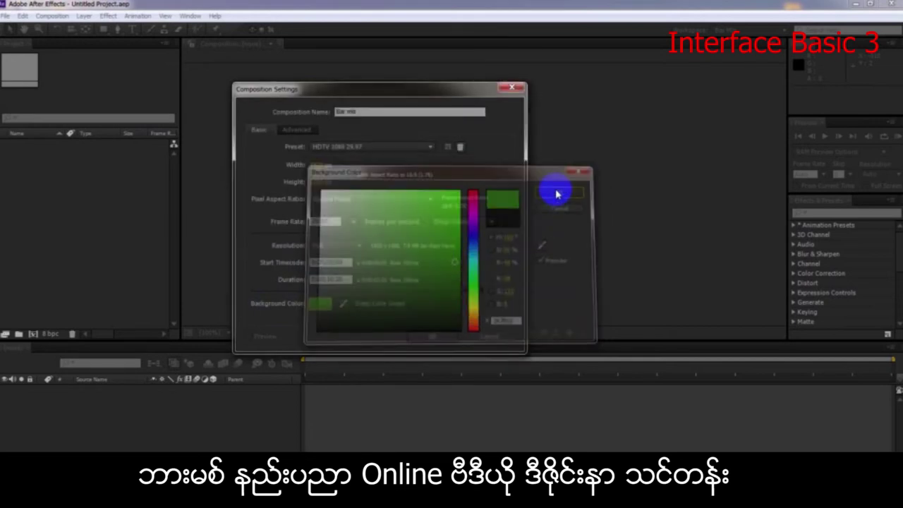
Step: Create the "Bar mis" composition with the configured settings and deselect it in the project
drag(315, 94, 341, 90)
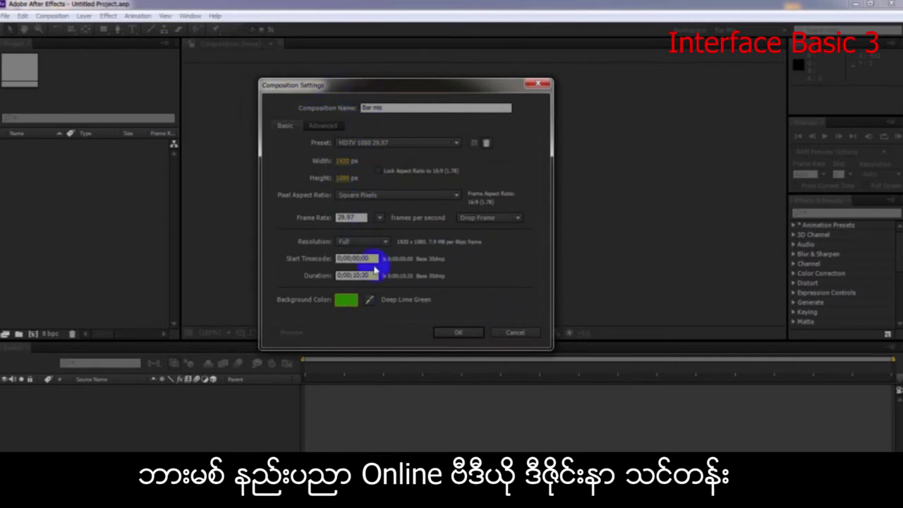
click(443, 331)
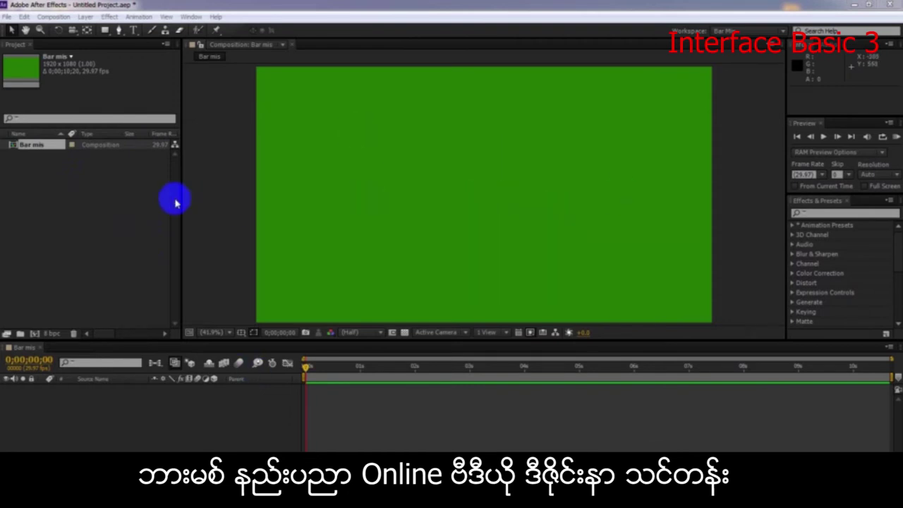
click(147, 196)
click(370, 414)
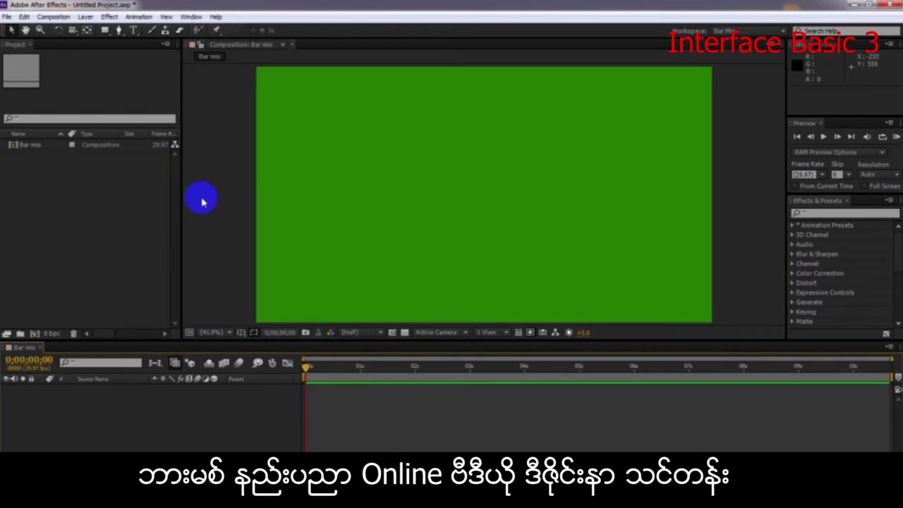
Step: Change the "Bar mis" composition's duration to 0;00;30;00 and extend the timeline display to its full length
click(51, 18)
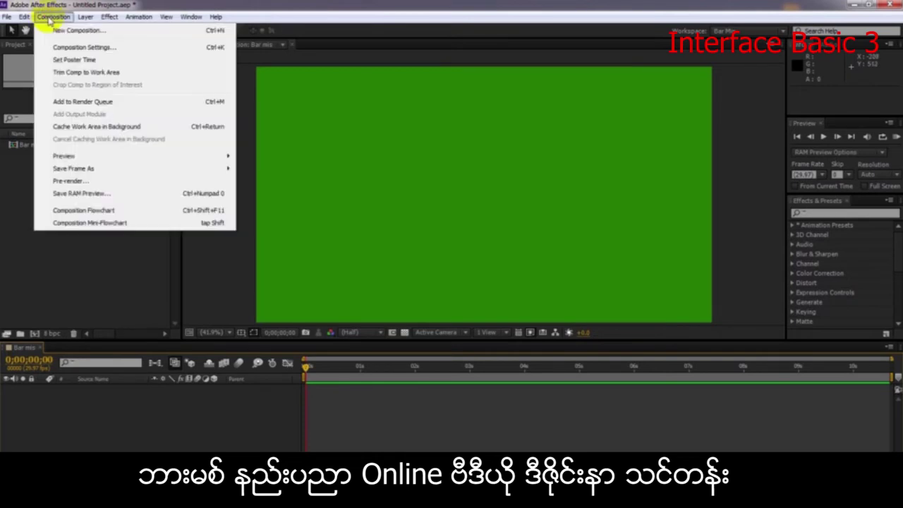
click(84, 47)
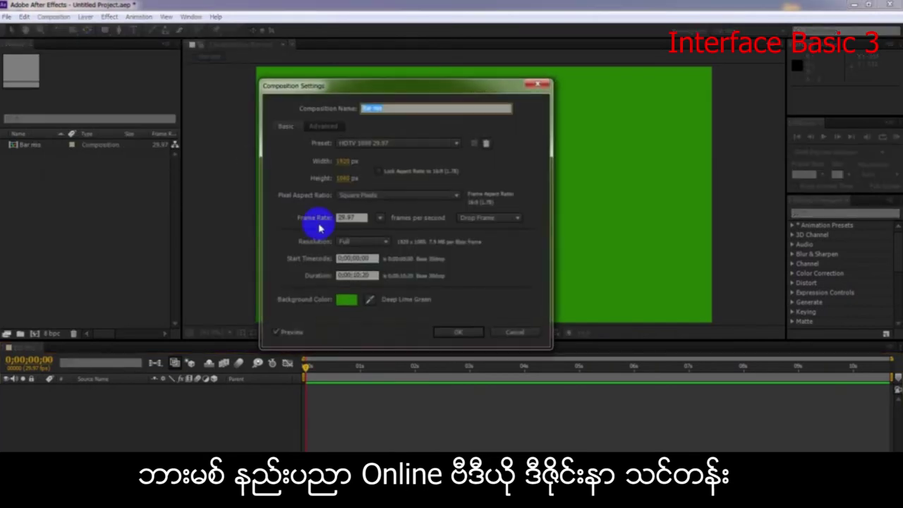
double_click(358, 277)
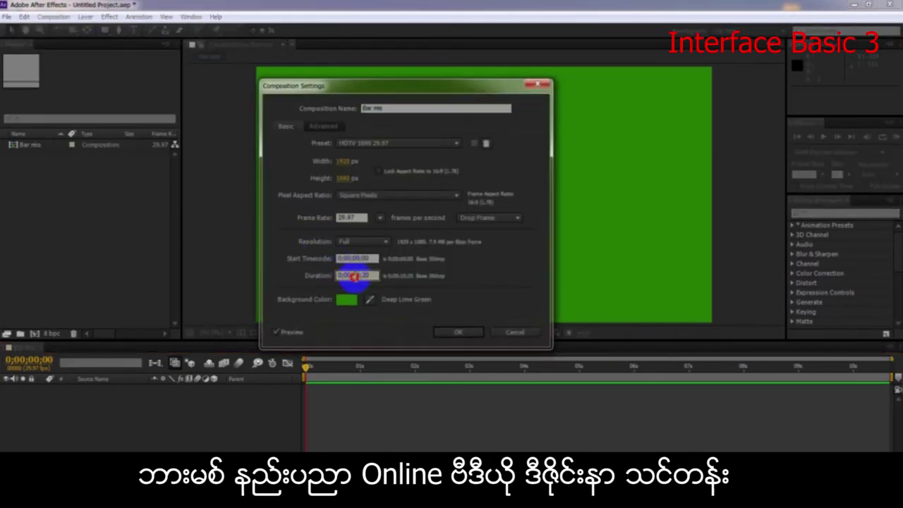
text(30)
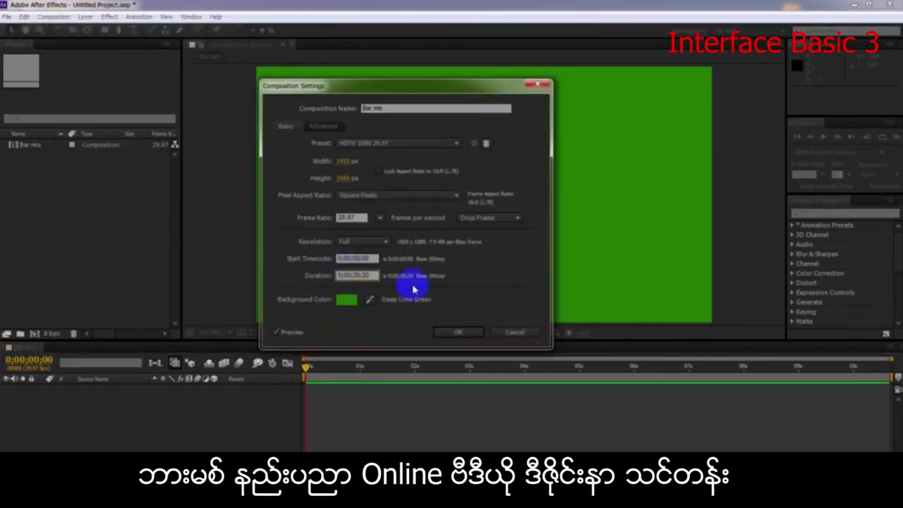
double_click(369, 276)
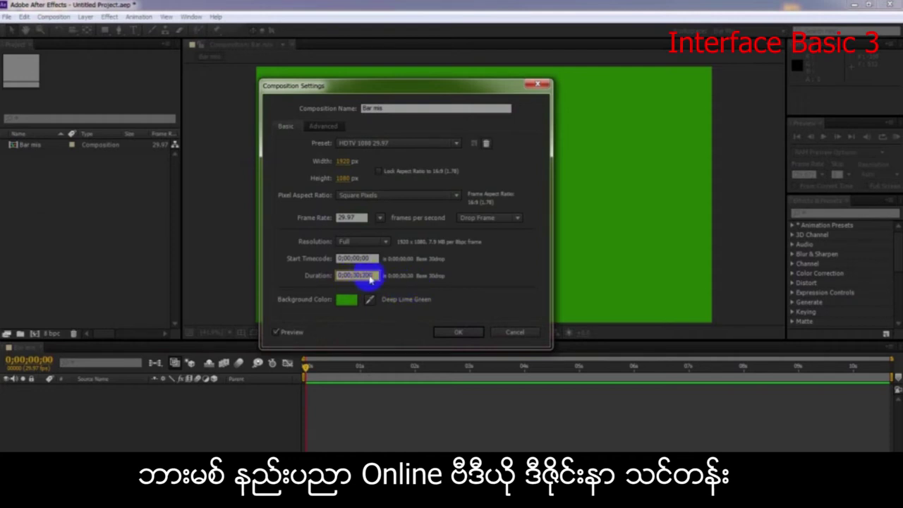
key(BackSpace)
text(00)
click(459, 333)
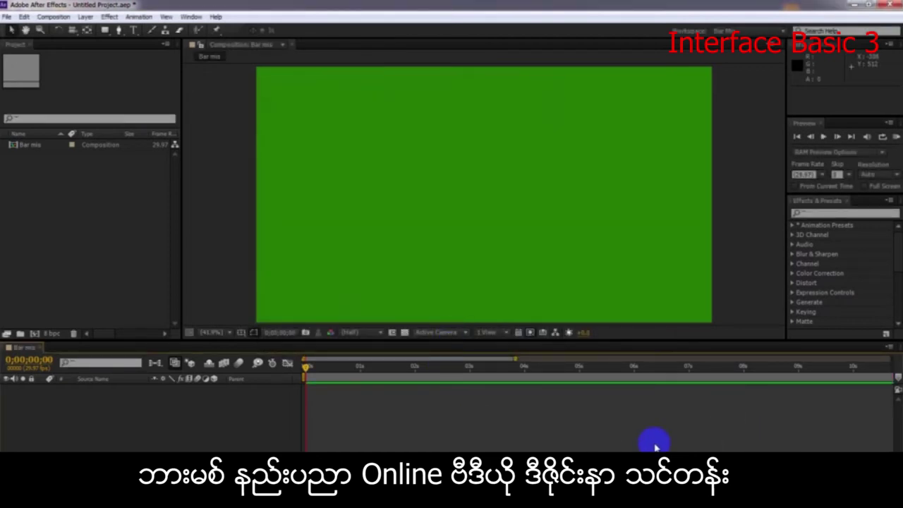
drag(516, 360, 891, 360)
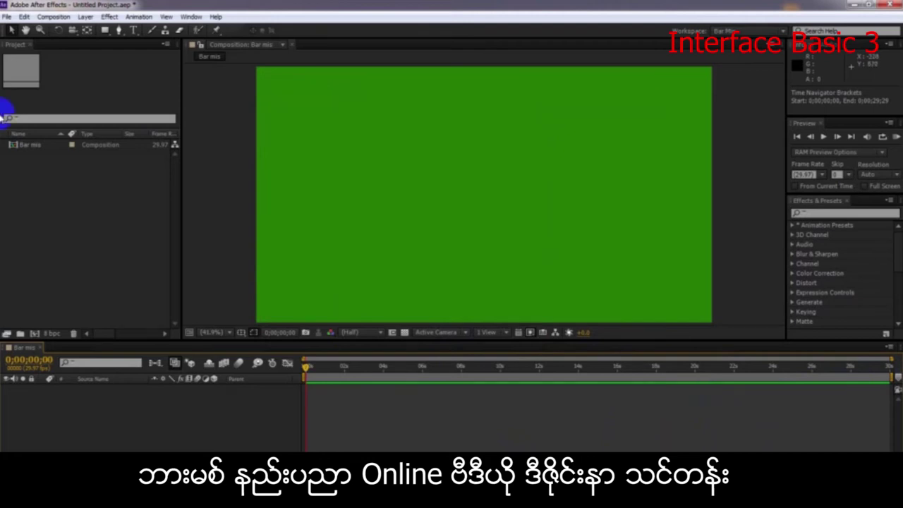
click(52, 20)
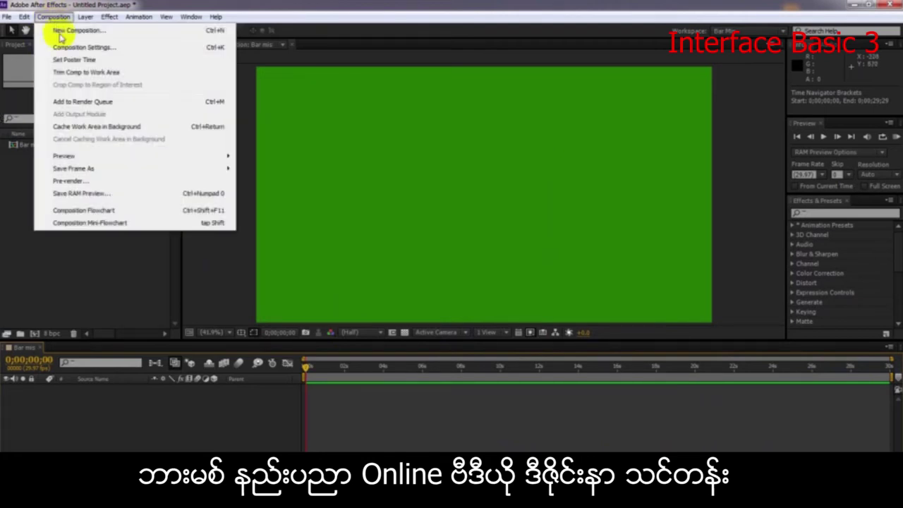
click(147, 287)
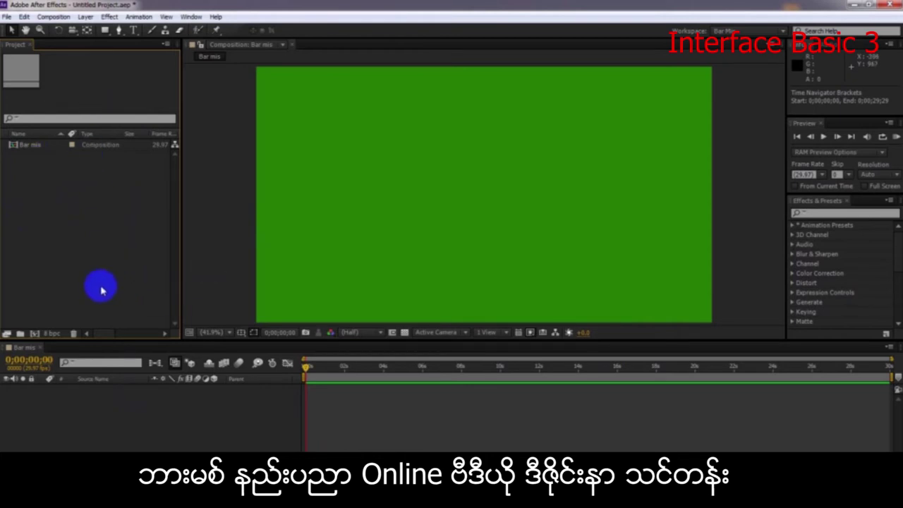
Step: Try to import the image good1.jpg into the project
double_click(52, 193)
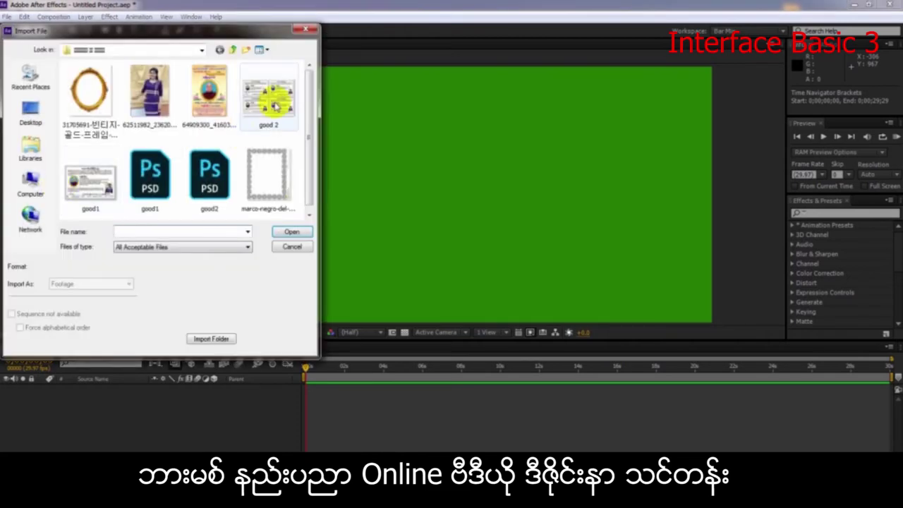
click(303, 31)
right_click(77, 199)
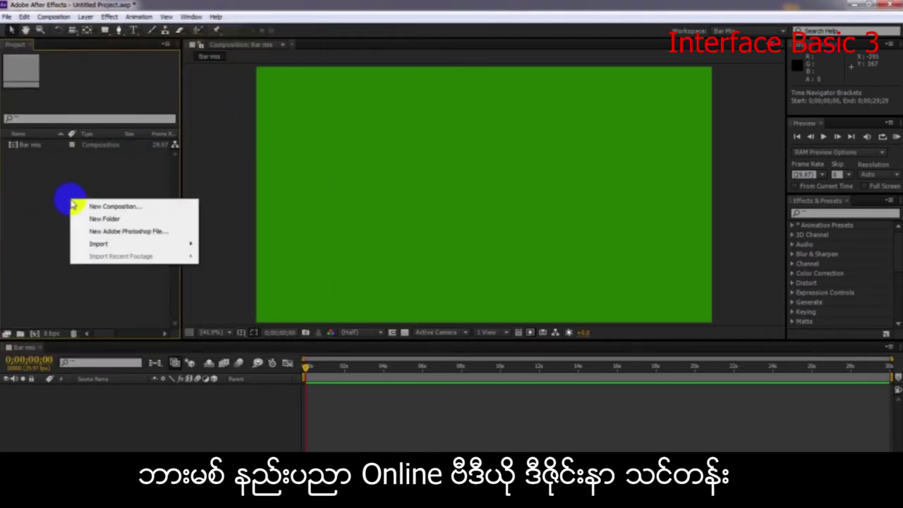
mouse_move(120, 243)
click(230, 244)
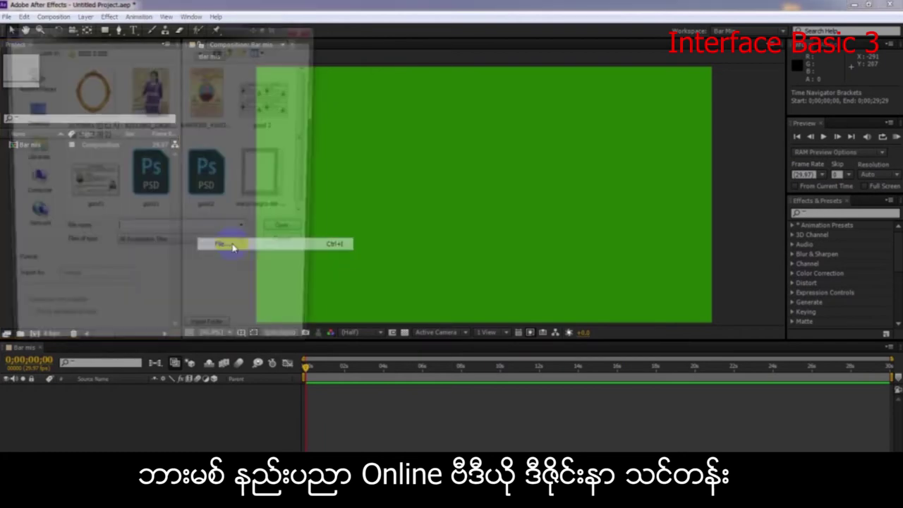
double_click(89, 180)
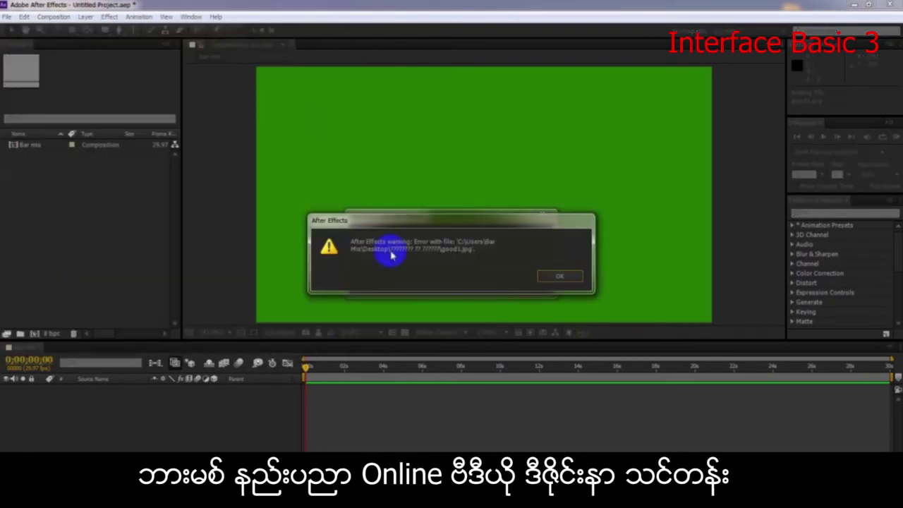
click(554, 276)
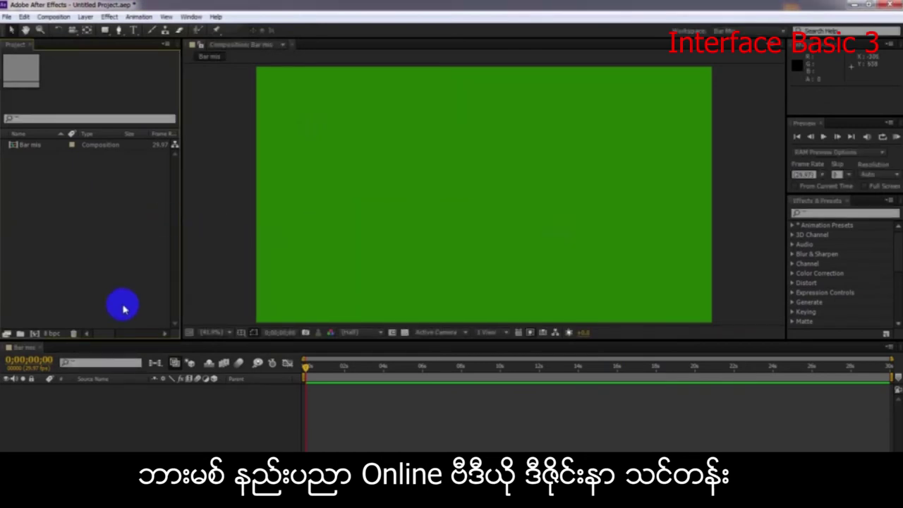
Step: Import the "How To Install SketchUp Pro" video from the desktop's New folder into the project
right_click(74, 189)
mouse_move(194, 236)
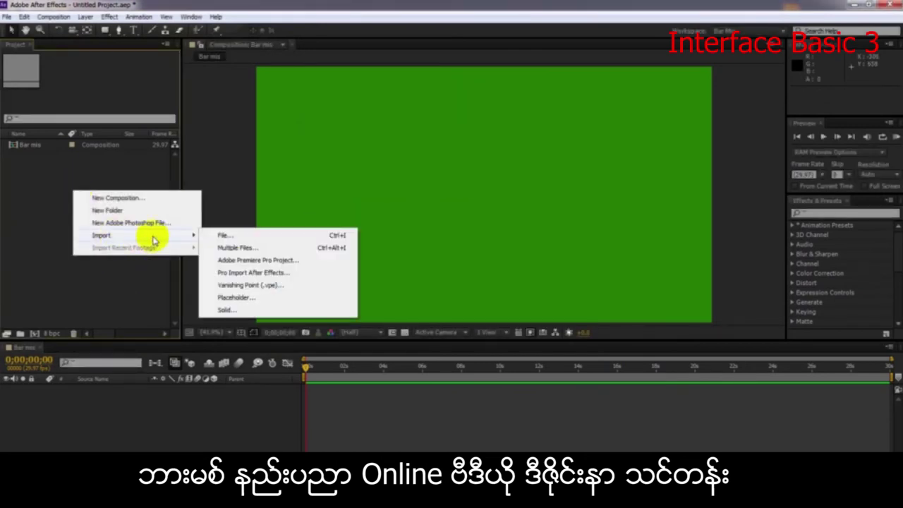
click(236, 234)
click(11, 115)
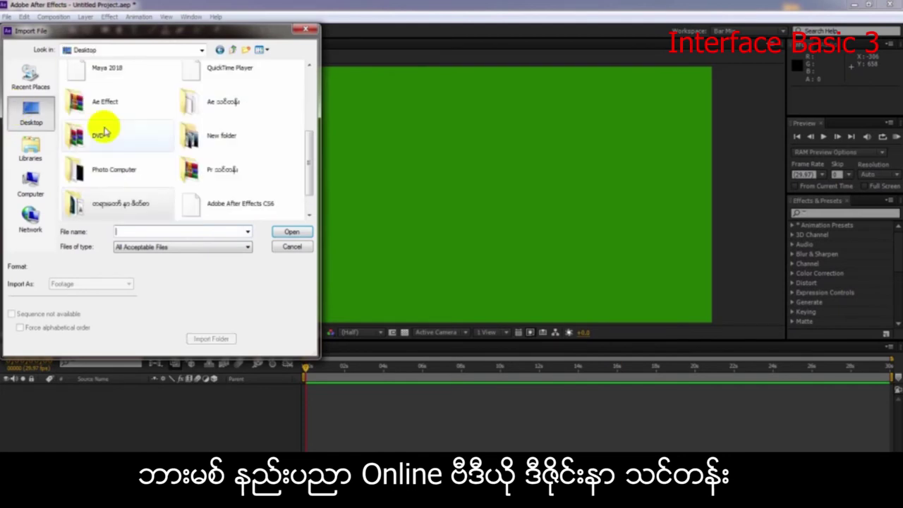
double_click(236, 136)
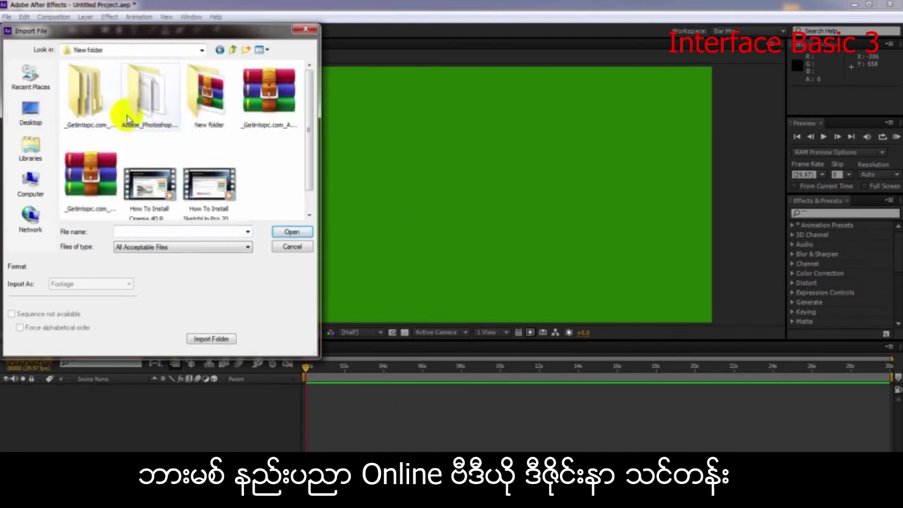
double_click(209, 185)
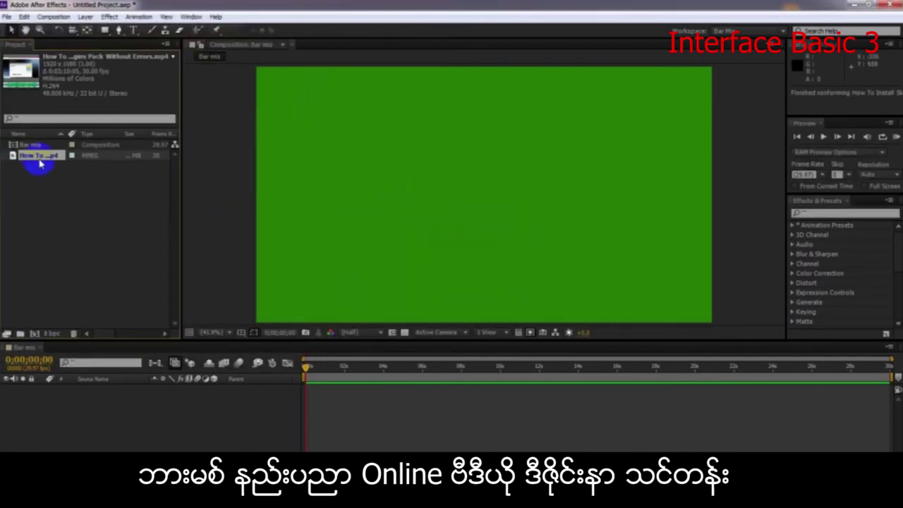
Step: Import image 1 from the desktop's Photo Computer folder as a JPEG sequence, then select the imported MP4 video in the project
double_click(68, 204)
click(28, 113)
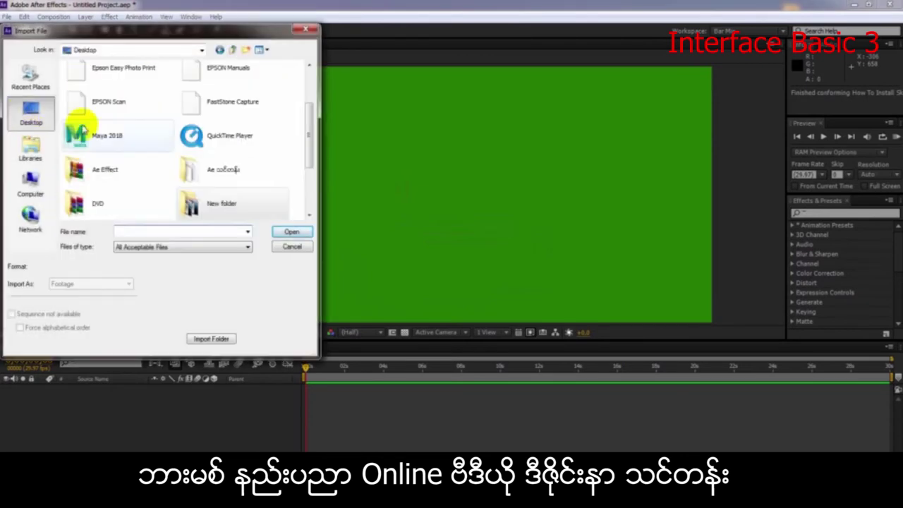
scroll(240, 141, down, 1)
double_click(127, 171)
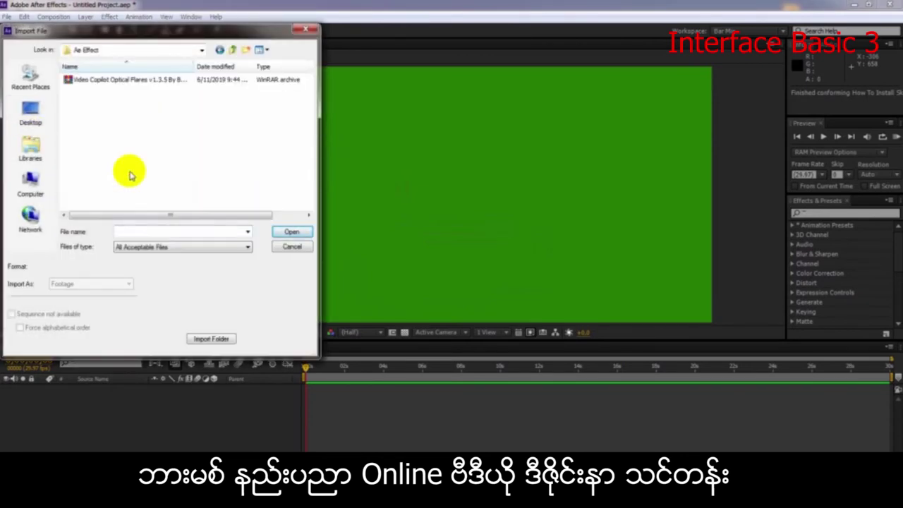
click(233, 51)
scroll(310, 123, down, 1)
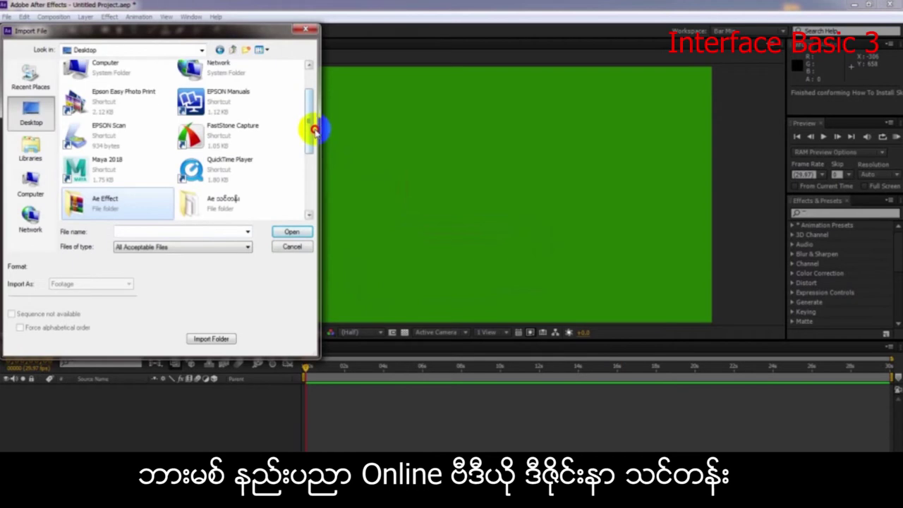
drag(304, 133, 305, 171)
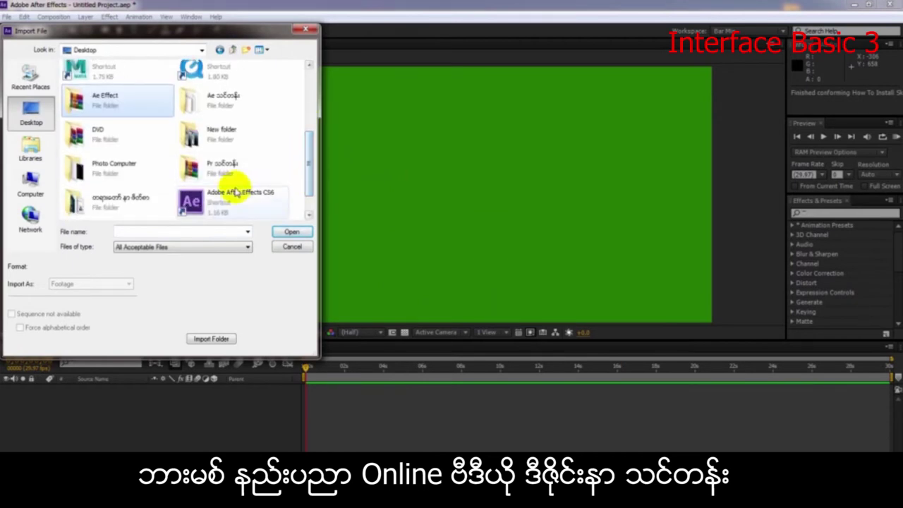
double_click(127, 173)
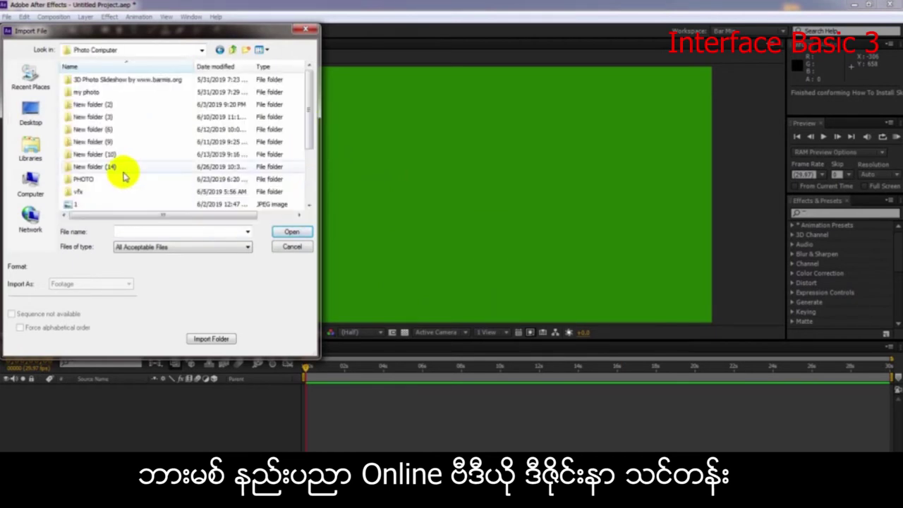
click(65, 205)
double_click(65, 205)
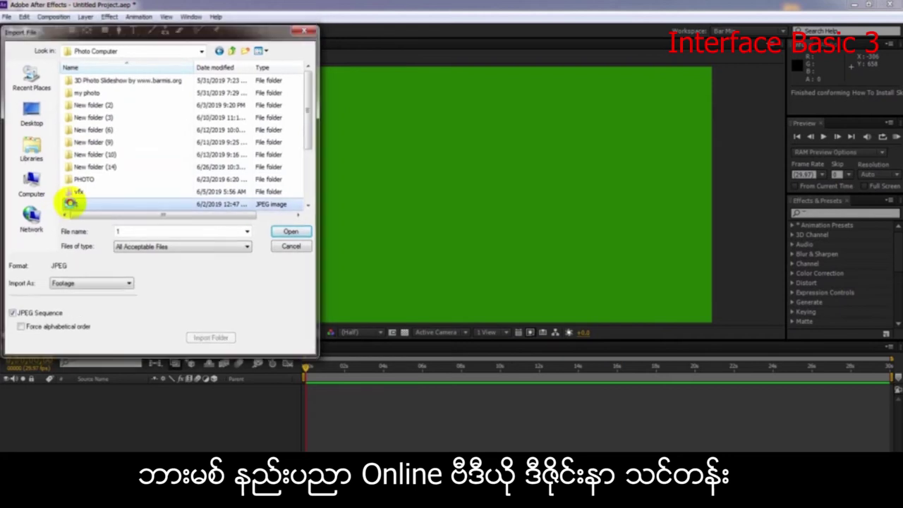
click(529, 274)
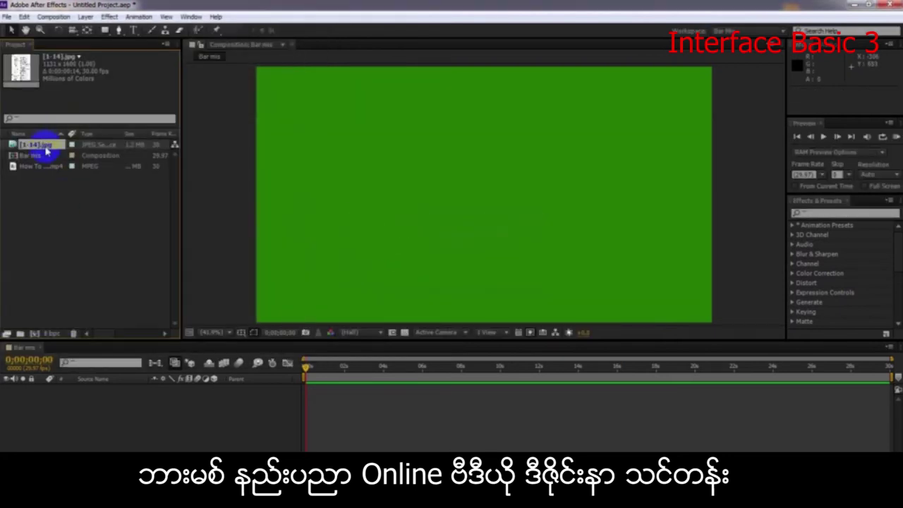
click(42, 171)
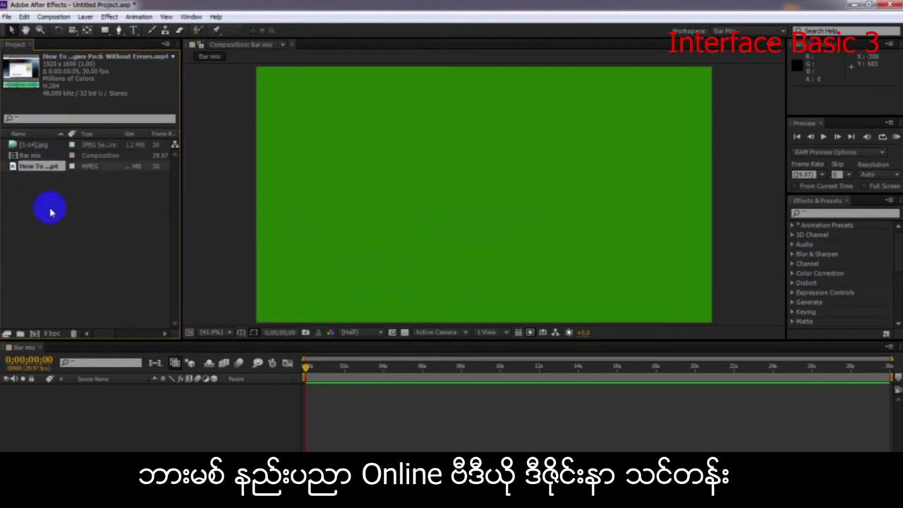
Step: Import 14.jpg from New folder (6) inside the desktop's Photo Computer folder, then select the MP4 video in the project
click(51, 211)
double_click(130, 238)
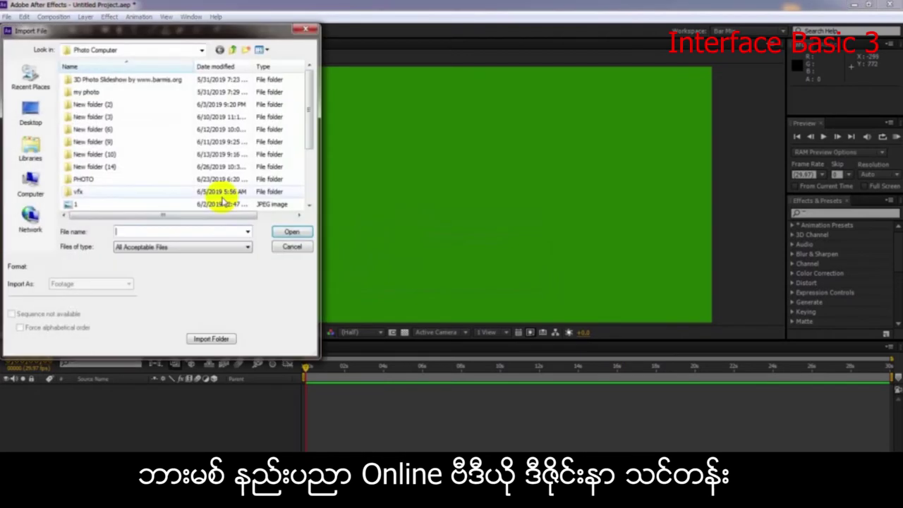
click(31, 117)
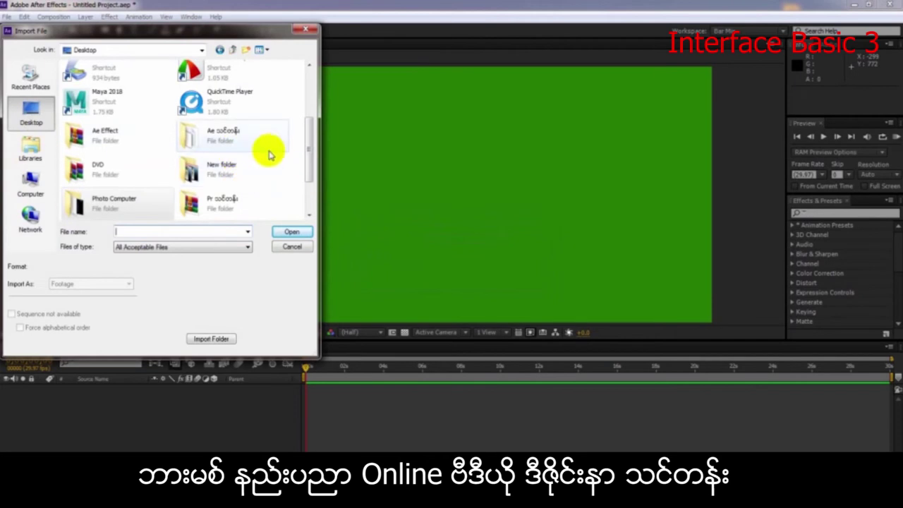
drag(306, 145, 310, 218)
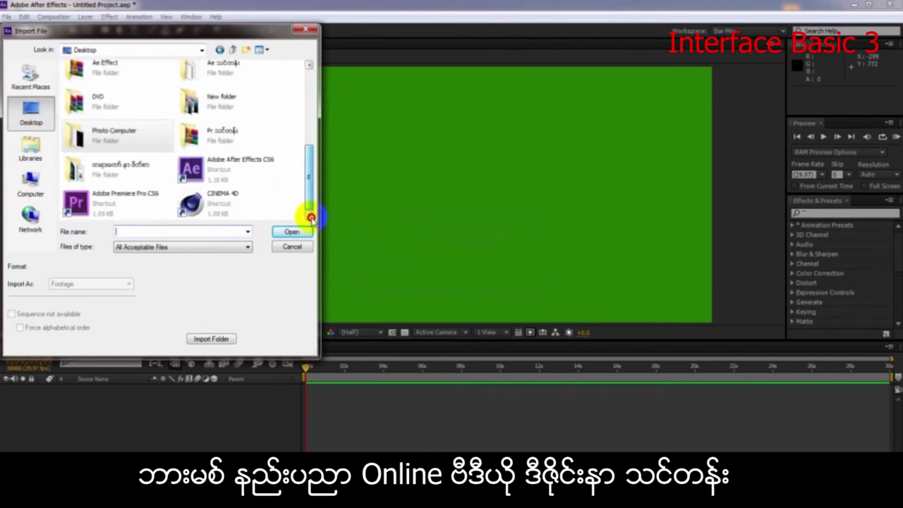
double_click(117, 132)
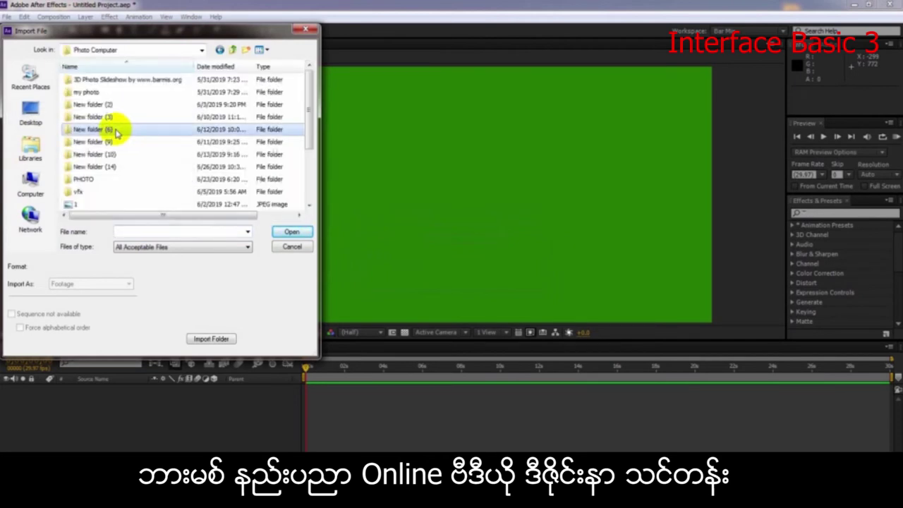
double_click(117, 128)
double_click(94, 107)
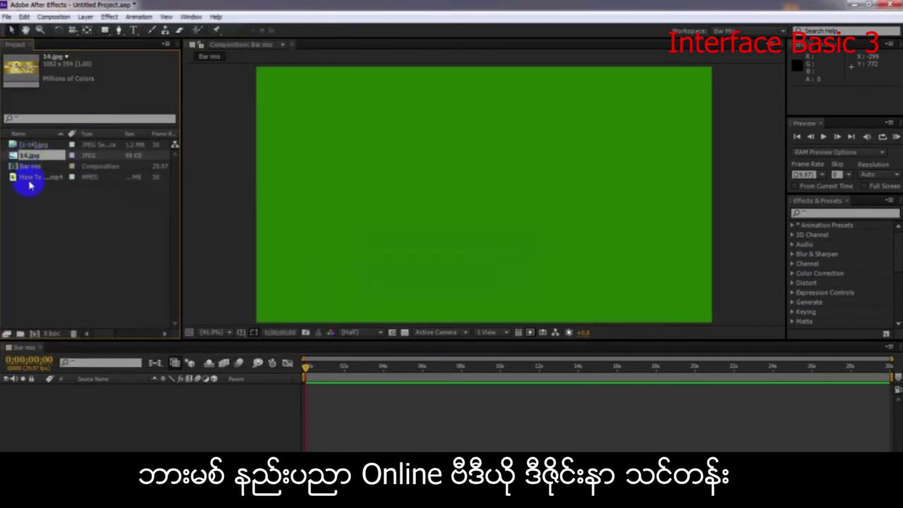
click(32, 182)
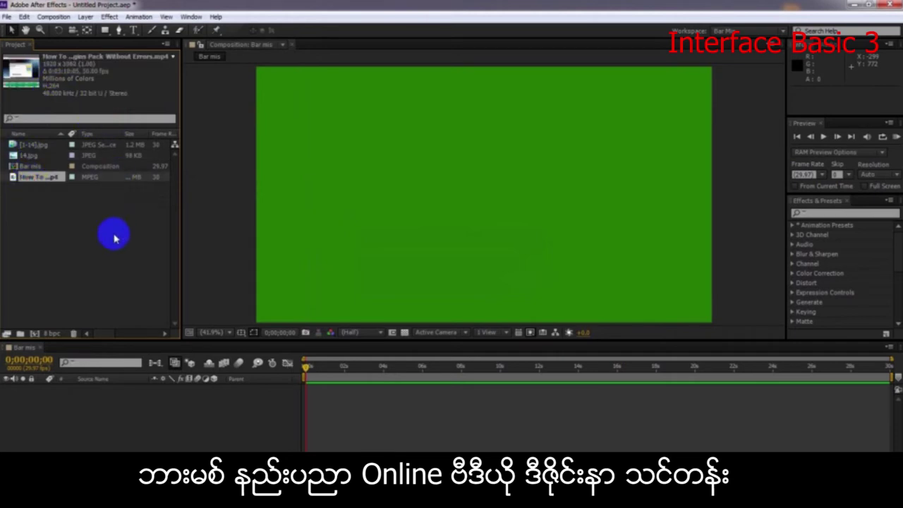
Step: Create a project folder named Photo and move 14.jpg into it
click(21, 333)
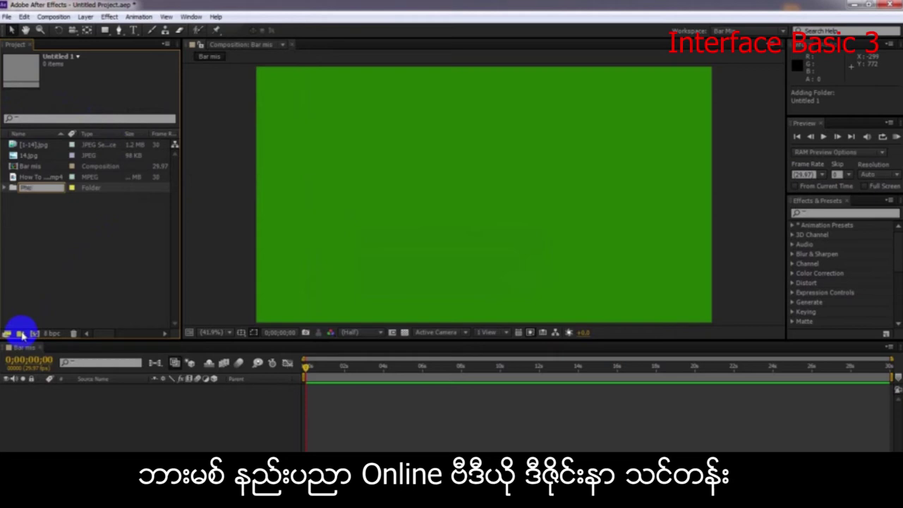
click(63, 301)
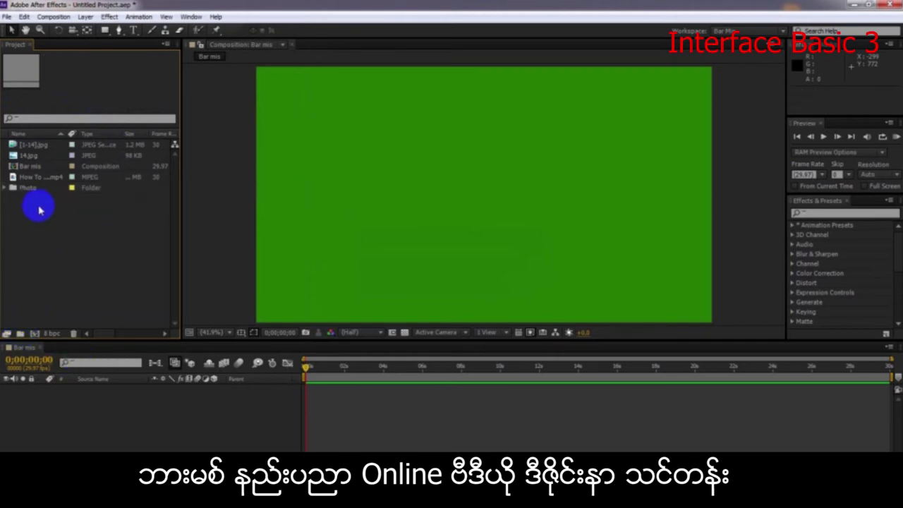
mouse_move(40, 156)
mouse_down()
mouse_move(33, 192)
mouse_move(34, 166)
mouse_up()
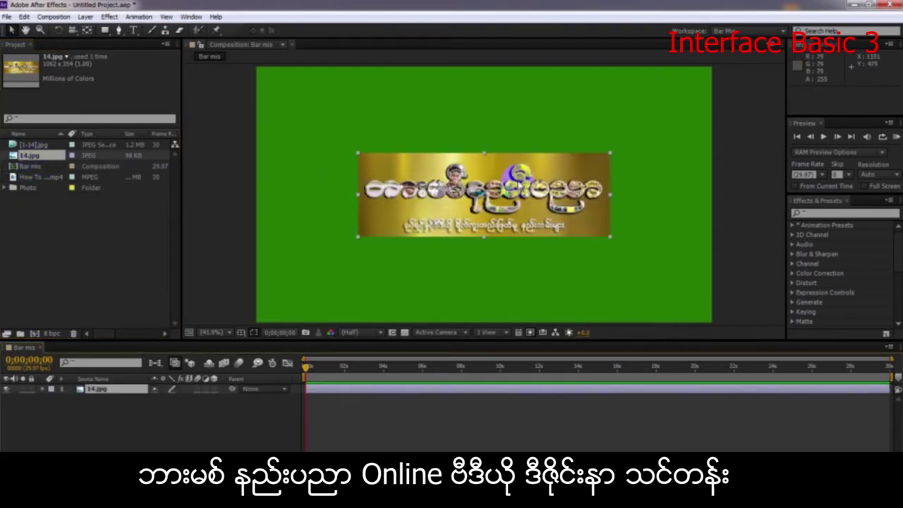
key(ctrl+z)
drag(23, 155, 26, 190)
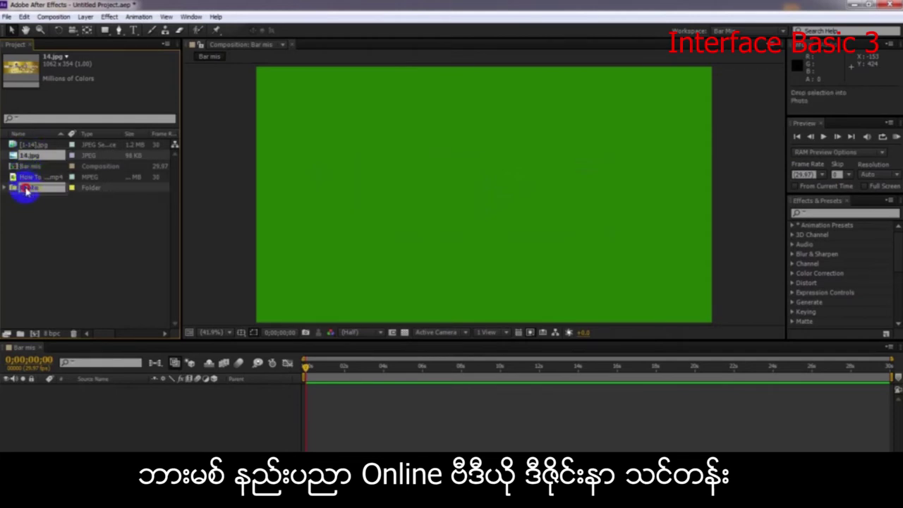
drag(25, 189, 29, 204)
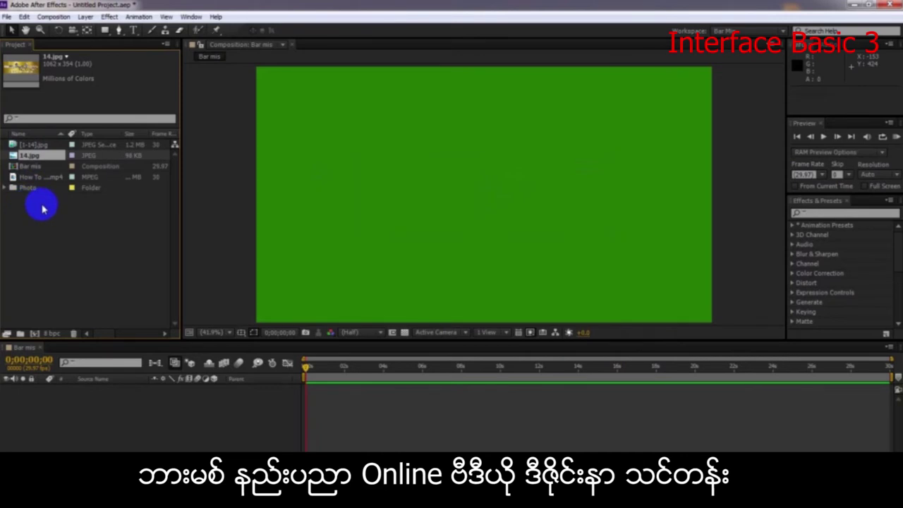
drag(33, 153, 24, 188)
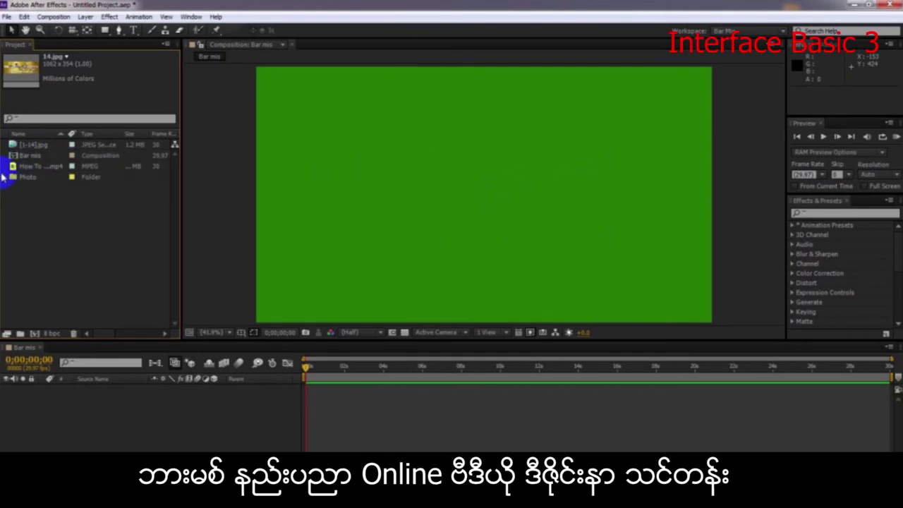
click(3, 177)
click(5, 177)
click(76, 194)
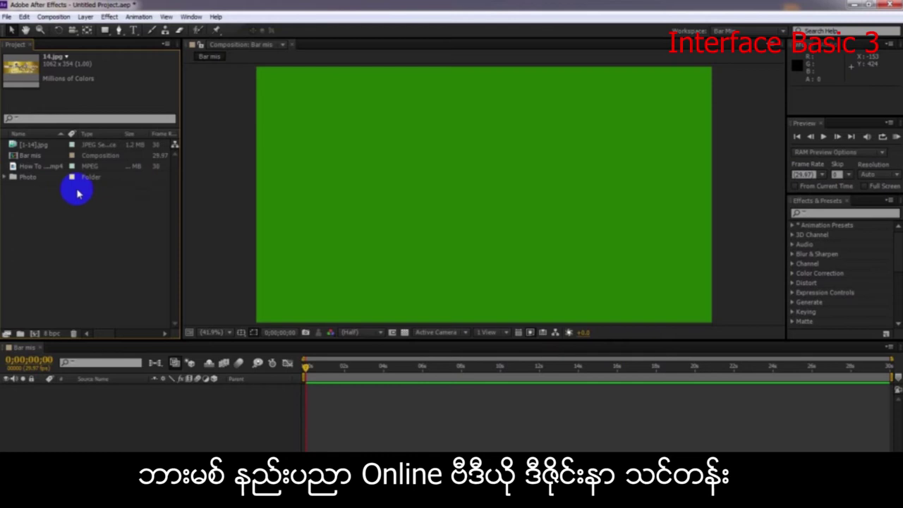
Step: Delete the [1-14].jpg image sequence from the project
click(50, 228)
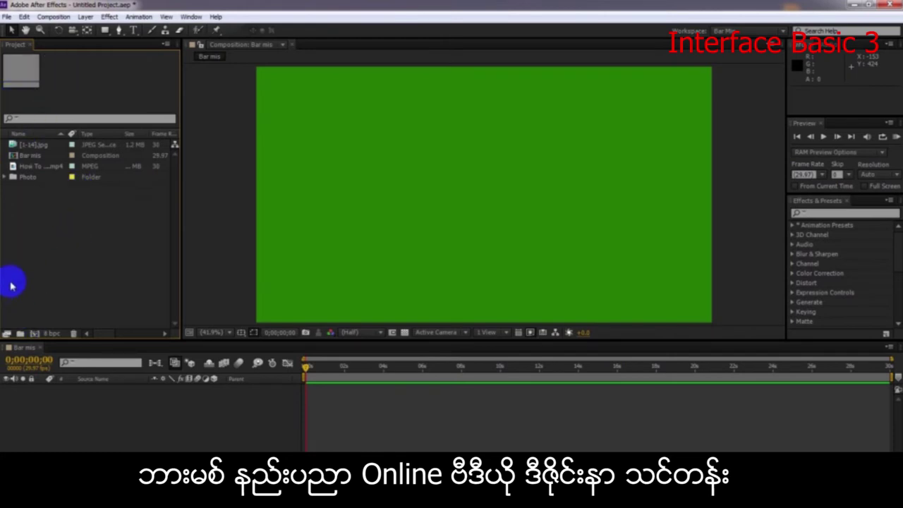
click(25, 145)
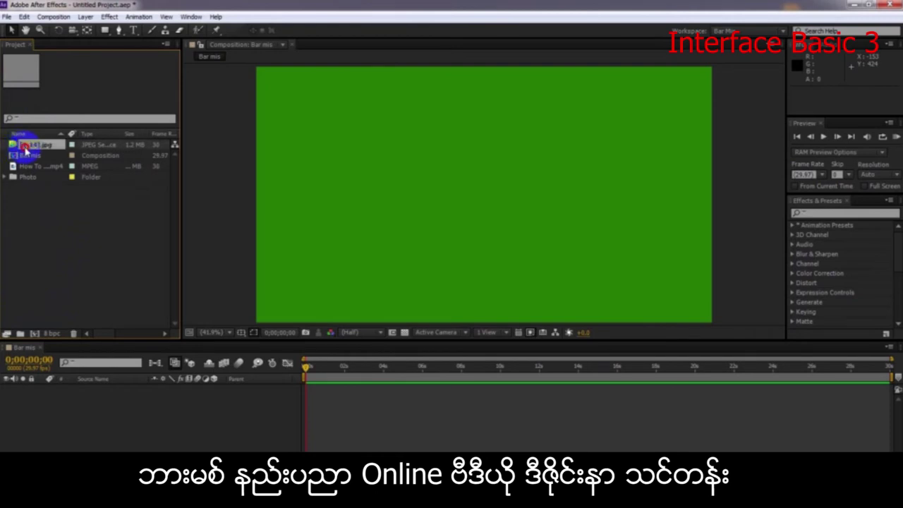
click(76, 335)
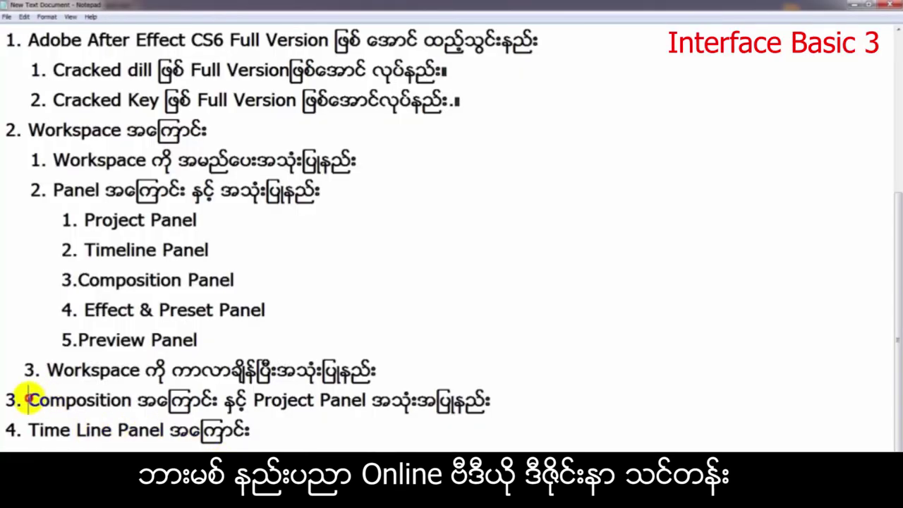
Step: Switch to Notepad and highlight the Composition and Time Line Panel topics in the lesson outline
drag(27, 400, 497, 415)
click(375, 441)
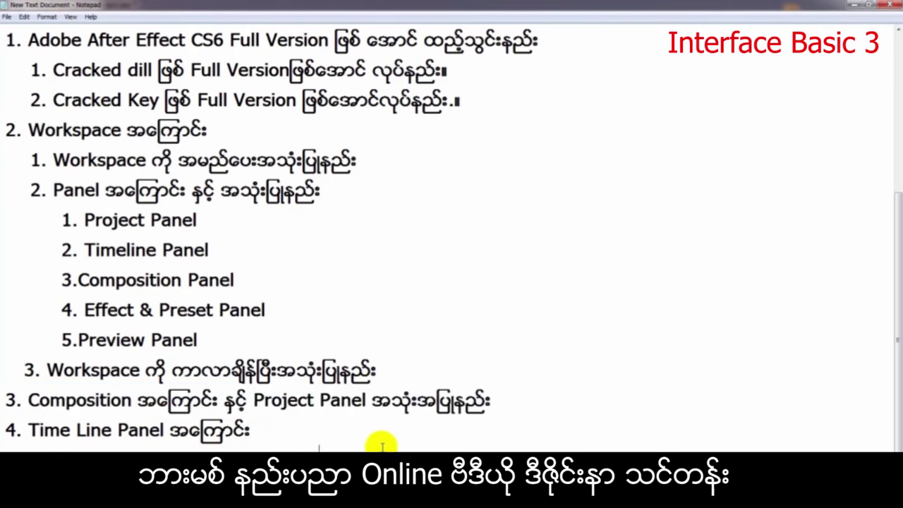
drag(98, 448, 31, 428)
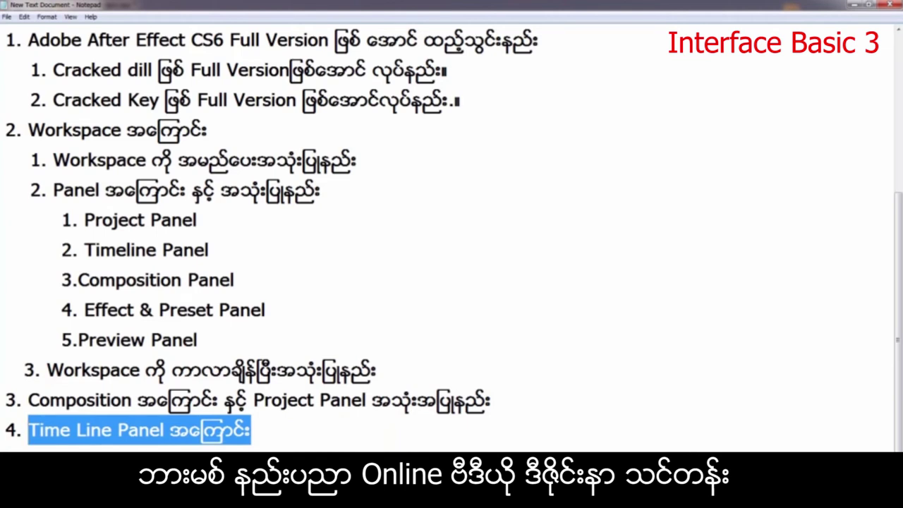
click(307, 417)
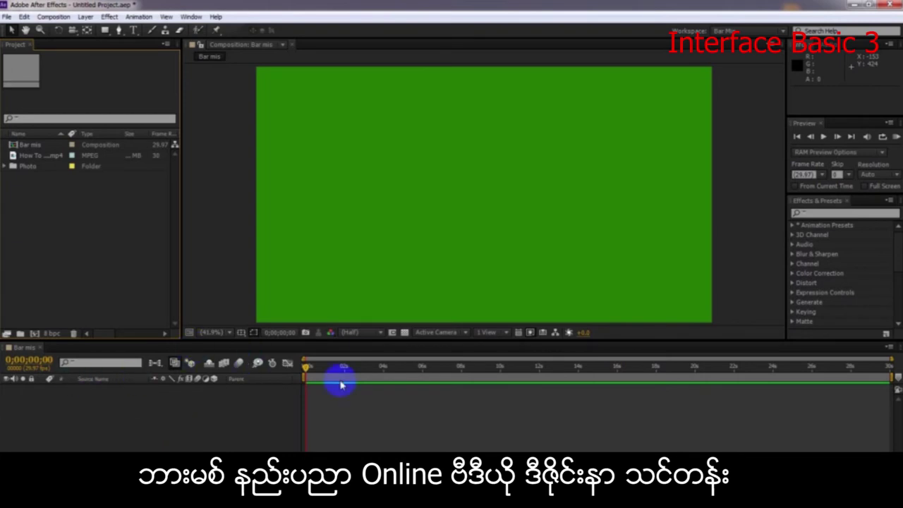
Step: Switch to After Effects and scrub the Bar mis timeline's current-time indicator to 0;00;04;22, then back and forth around 0;00;05;20
drag(306, 369, 397, 379)
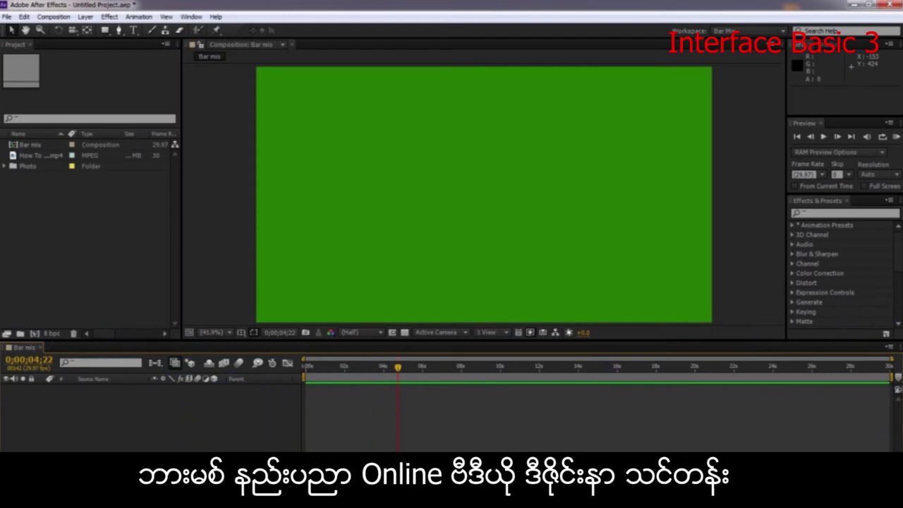
drag(398, 368, 438, 379)
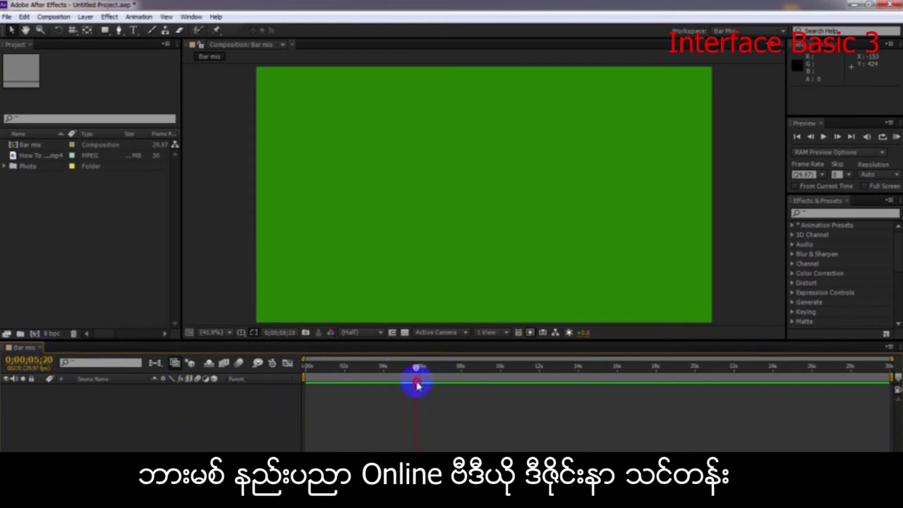
drag(417, 383, 389, 368)
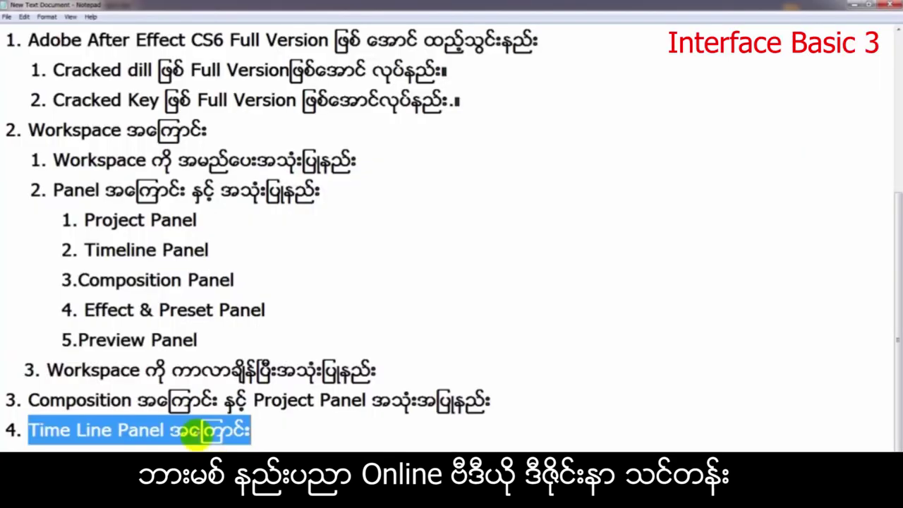
Step: Switch to Notepad and examine the timecode and key frame line under the Time Line Panel topic
click(319, 448)
key(Down)
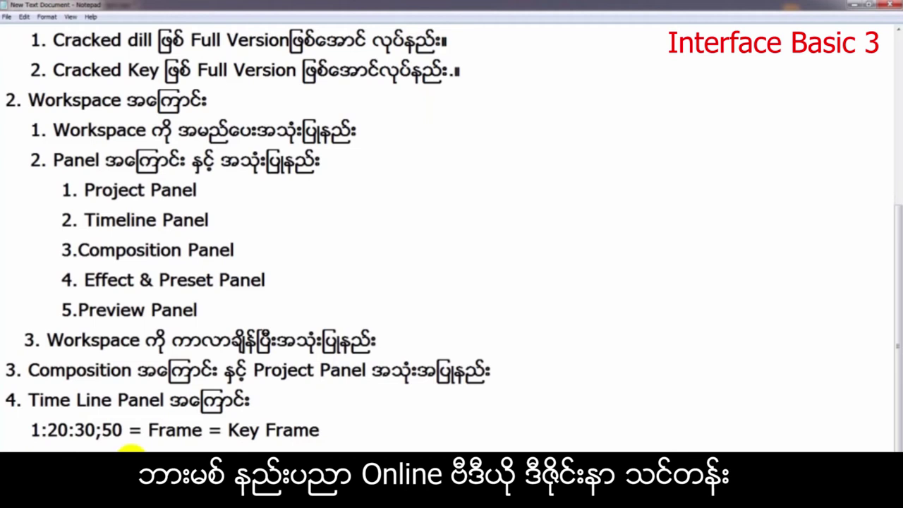
Step: Add the lines "1.Indicater" and "2. Work Area Start" below the timecode line under the Time Line Panel topic
key(Return)
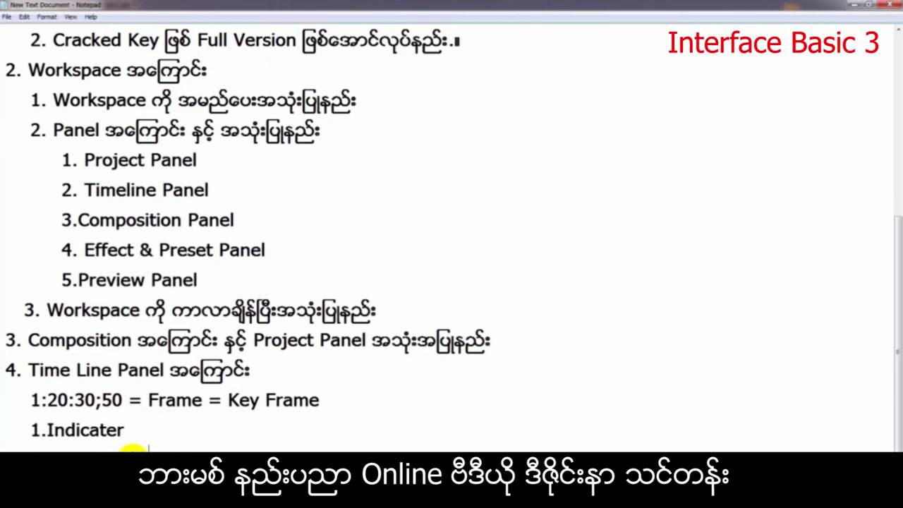
key(Return)
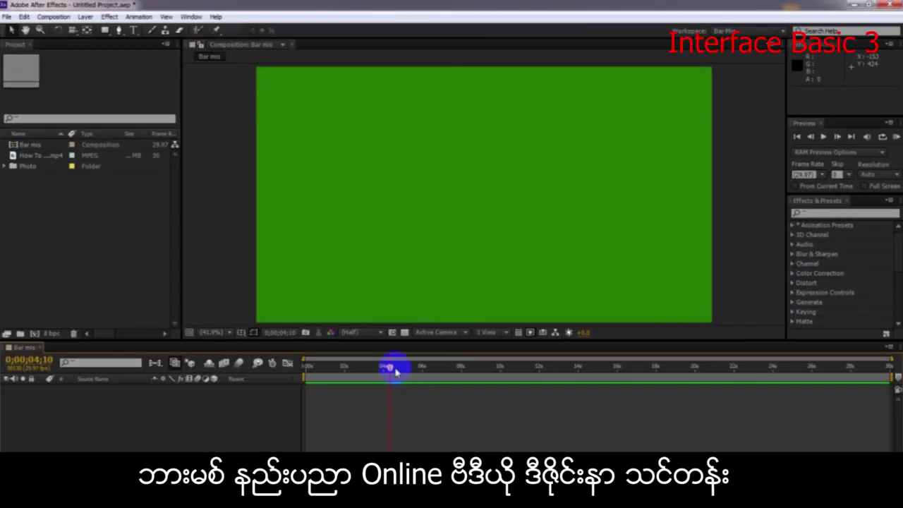
Step: In After Effects, scrub the current-time indicator to 0;00;06;02 and point out the work area start handle
drag(395, 372, 424, 370)
click(307, 414)
mouse_move(303, 376)
mouse_down()
mouse_move(333, 377)
mouse_move(294, 377)
mouse_move(320, 380)
mouse_move(304, 377)
mouse_up()
Step: Switch to Notepad and highlight the Work Area Start entry and the line beneath it
key(alt+Tab)
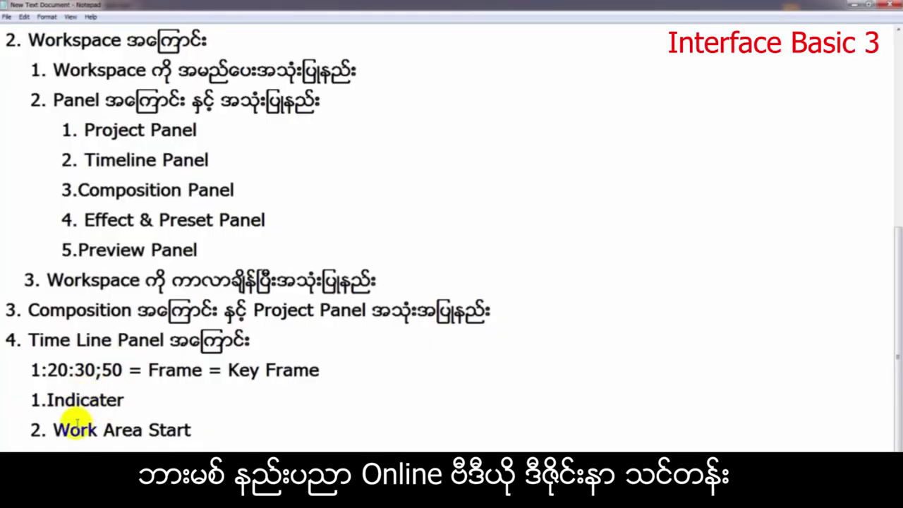
drag(55, 429, 191, 429)
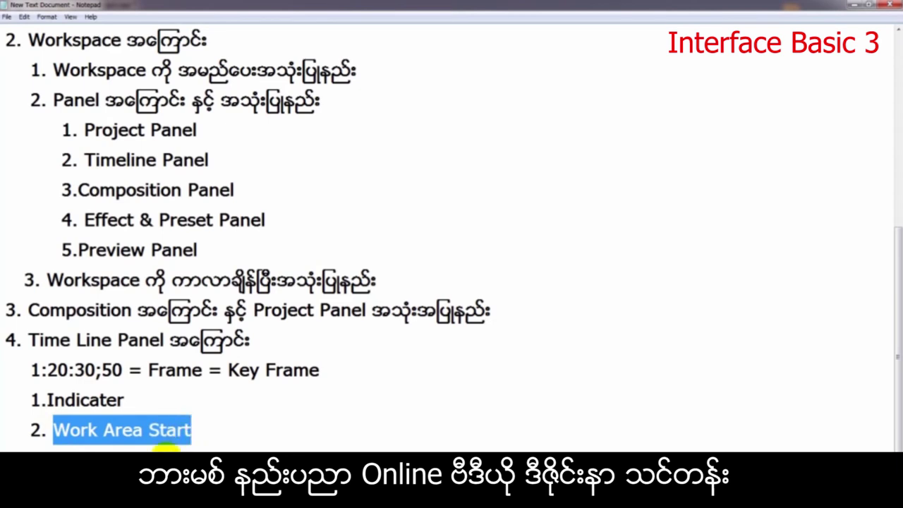
drag(48, 459, 181, 459)
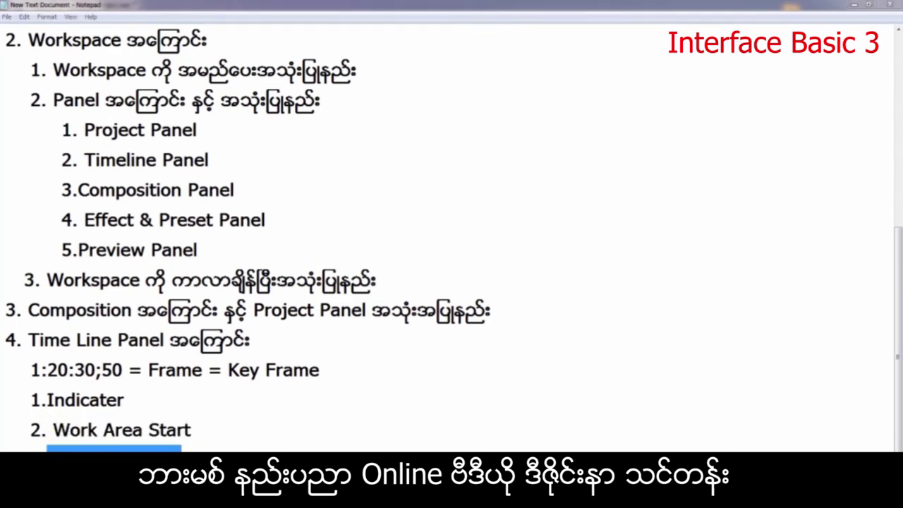
Step: Switch to After Effects, scrub the current-time indicator to 0;00;01;21 and set the work area end to 0;00;29;23
key(alt+Tab)
mouse_move(888, 378)
mouse_down()
mouse_move(812, 367)
mouse_move(895, 374)
mouse_up()
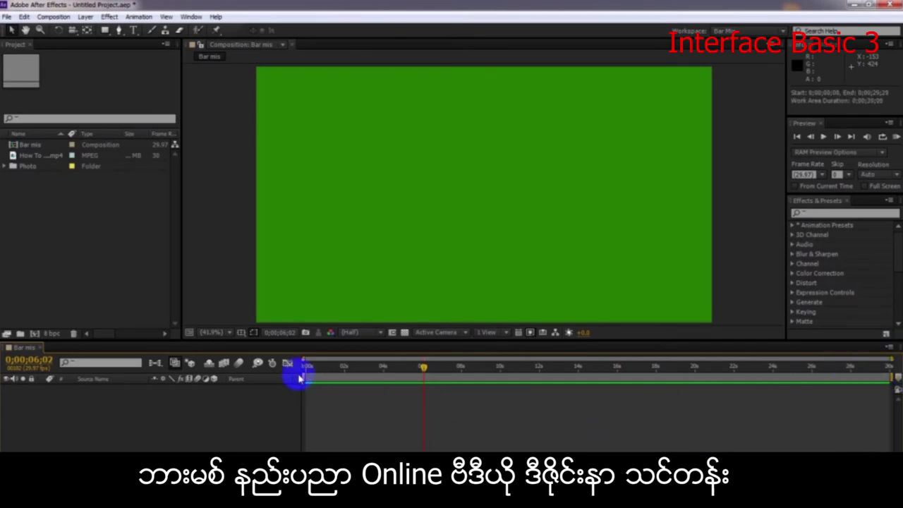
drag(426, 367, 337, 371)
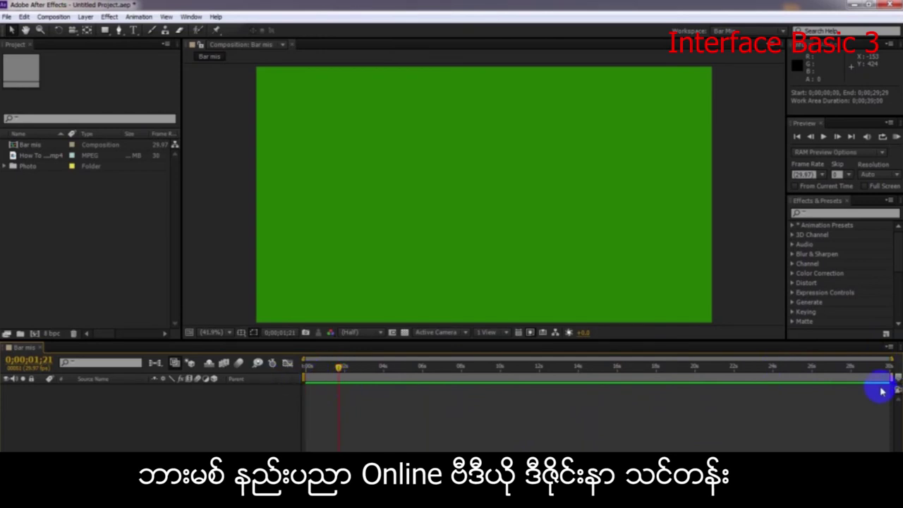
mouse_move(887, 377)
mouse_down()
mouse_move(852, 377)
mouse_move(887, 377)
mouse_up()
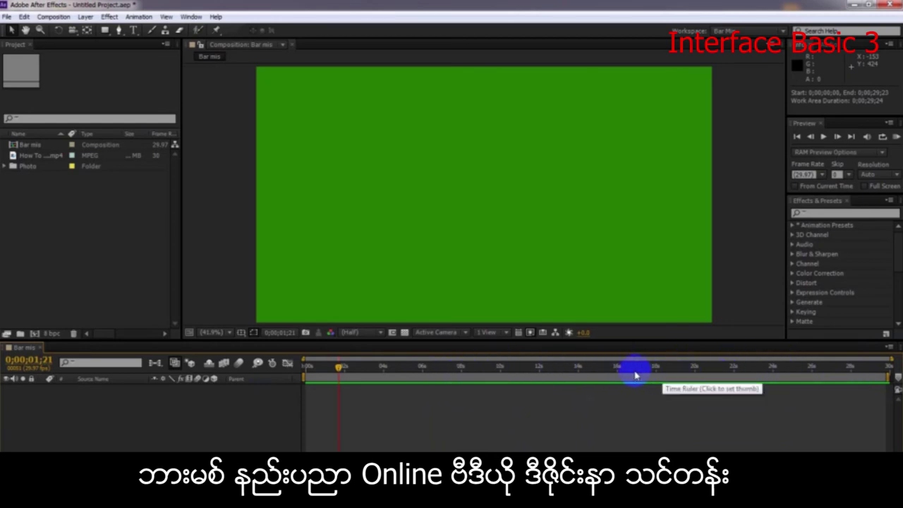
Step: Add 14.jpg from the Photo folder and the How To MP4 video to the Bar mis timeline, with the video beneath the image
click(58, 237)
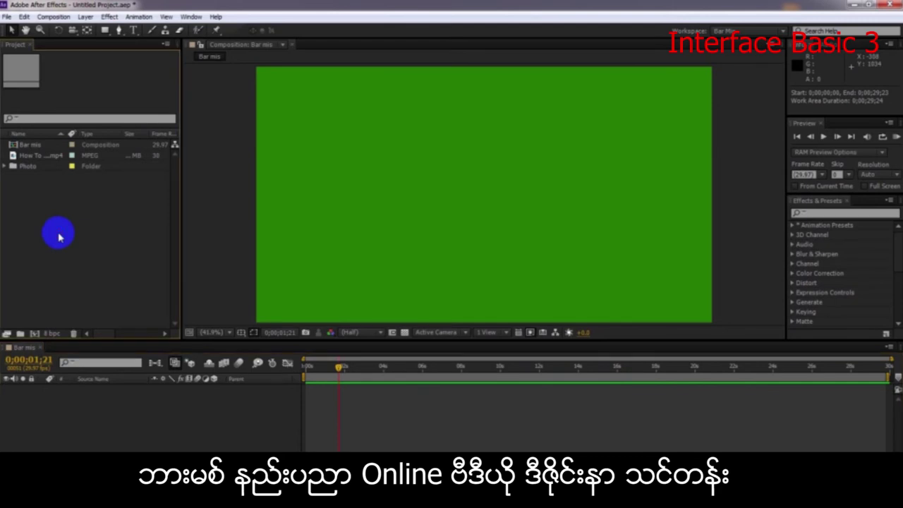
click(5, 166)
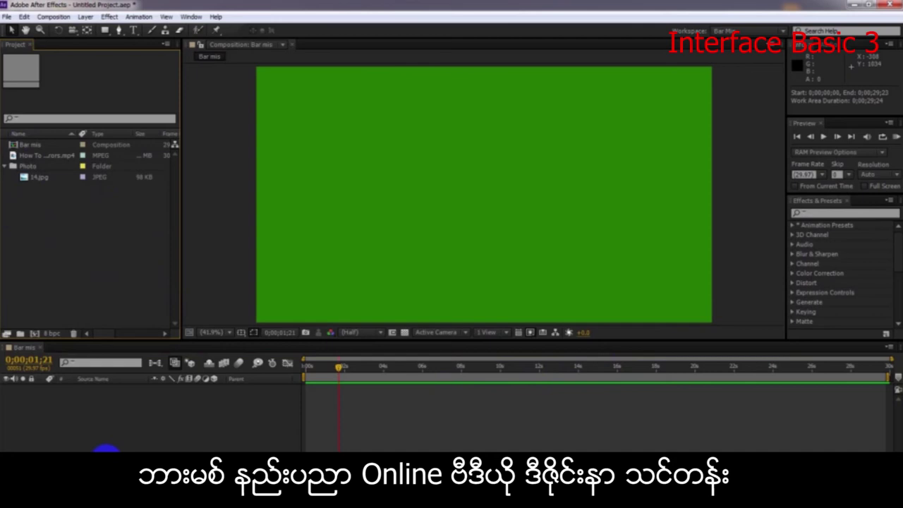
drag(33, 176, 87, 417)
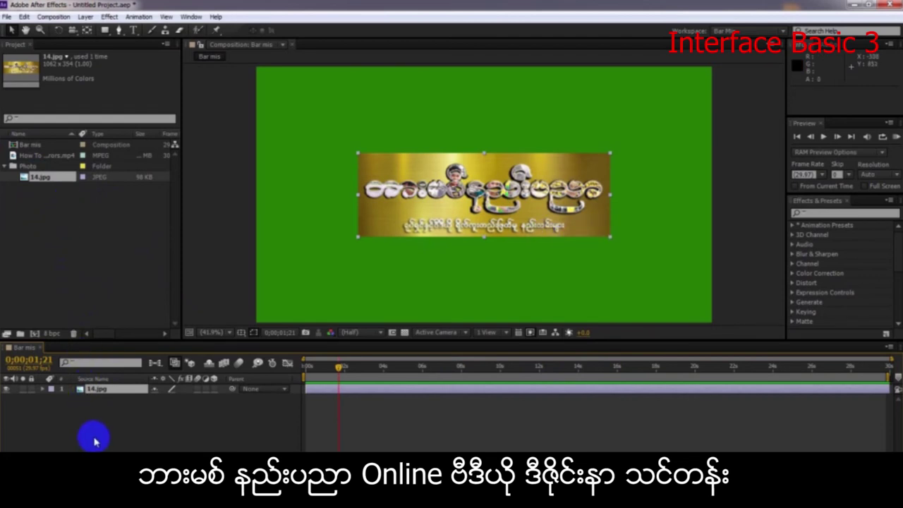
drag(36, 155, 101, 444)
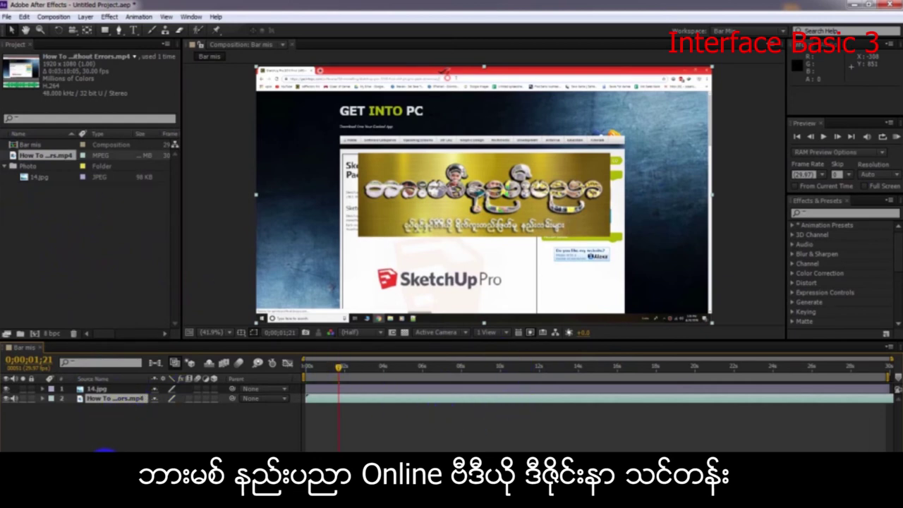
click(132, 32)
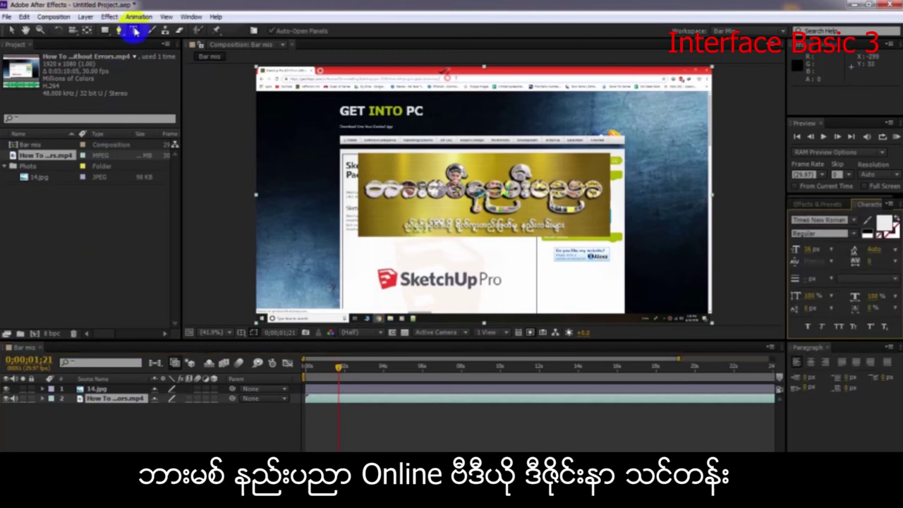
click(292, 202)
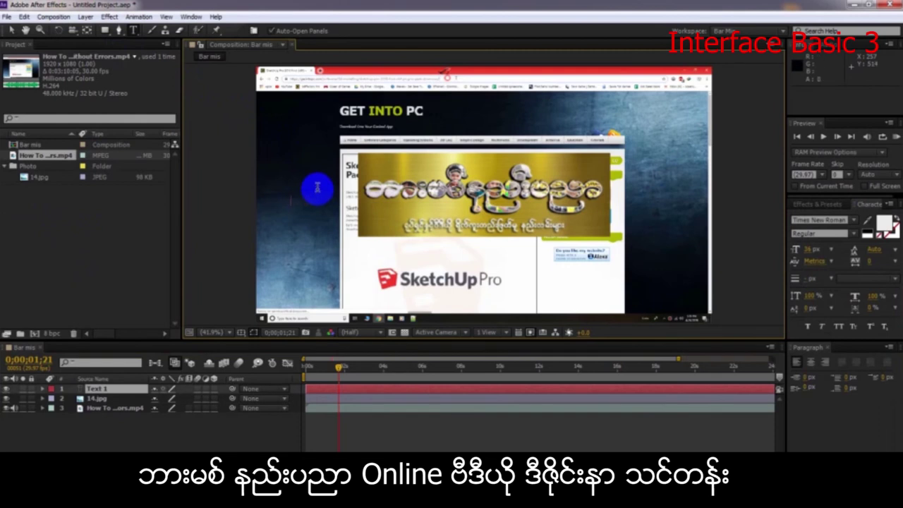
text(www.linyanga)
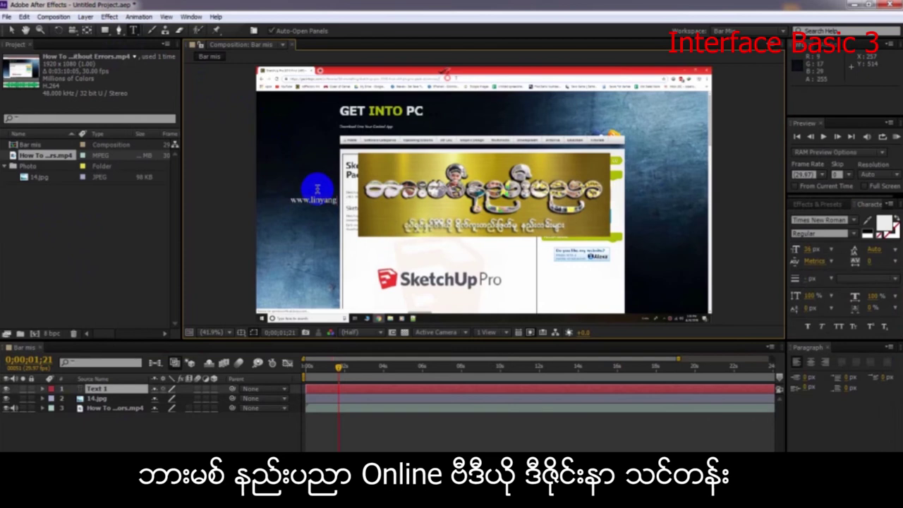
key(BackSpace)
key(BackSpace)
key(BackSpace)
text(mis.c)
click(112, 441)
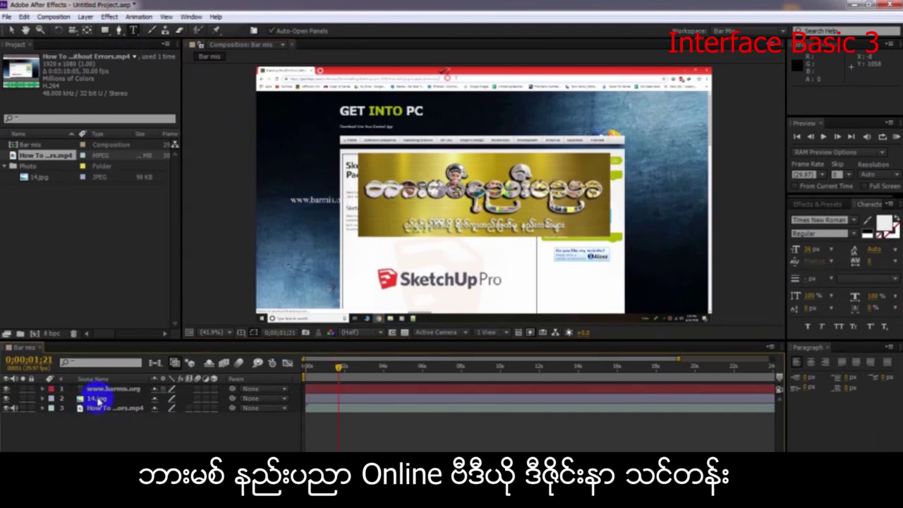
Step: Select the text, image and video layers one by one, select all three together, and clear the selection
click(97, 388)
click(96, 399)
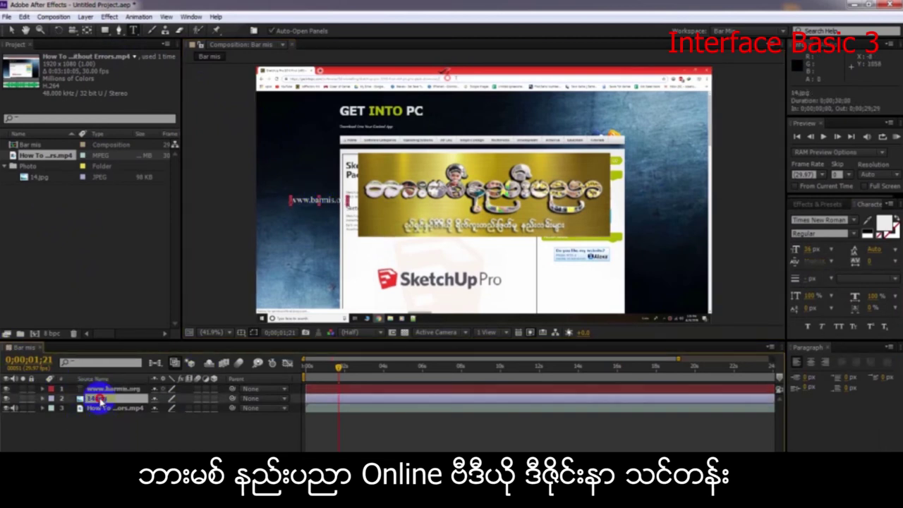
click(101, 410)
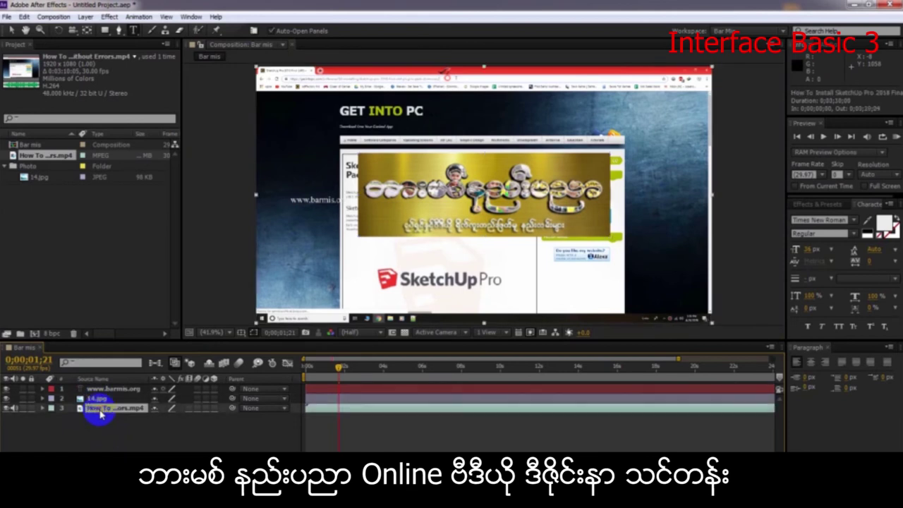
drag(105, 433, 103, 389)
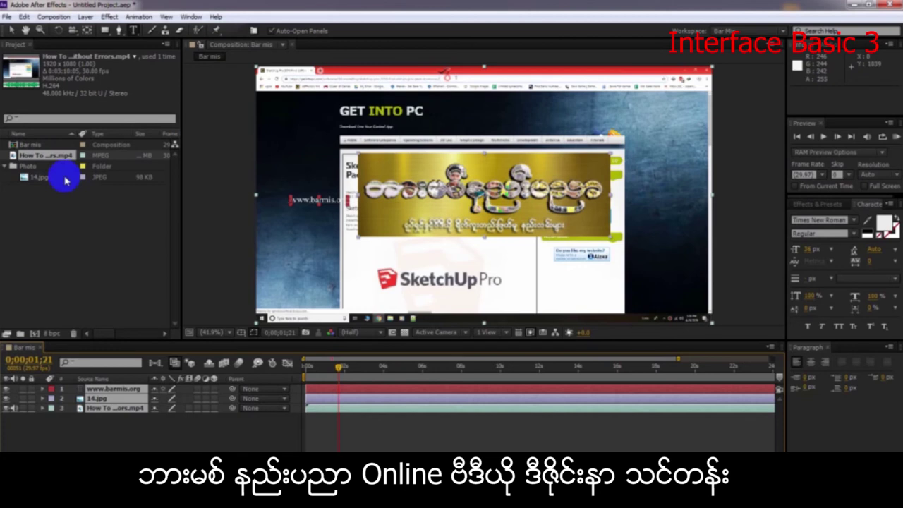
click(111, 429)
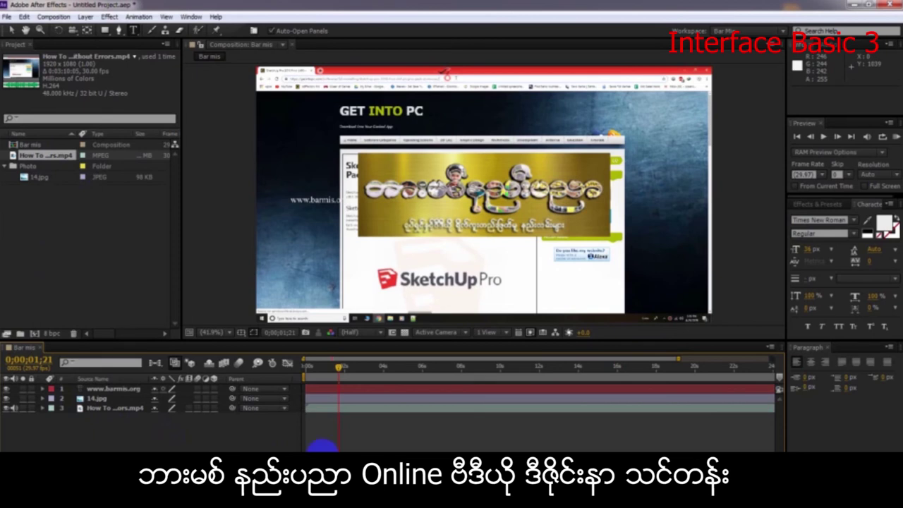
Step: Narrow the visible time range around the current-time indicator, and zoom the timeline in and out until the full composition fits
drag(678, 360, 340, 359)
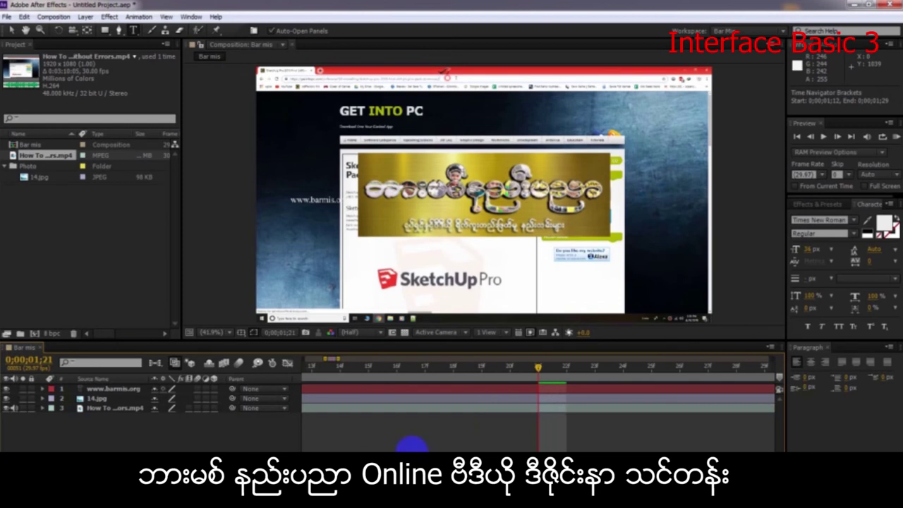
mouse_move(539, 397)
mouse_down()
mouse_move(540, 365)
mouse_move(518, 377)
mouse_move(476, 377)
mouse_move(536, 380)
mouse_up()
key(minus)
key(minus)
key(minus)
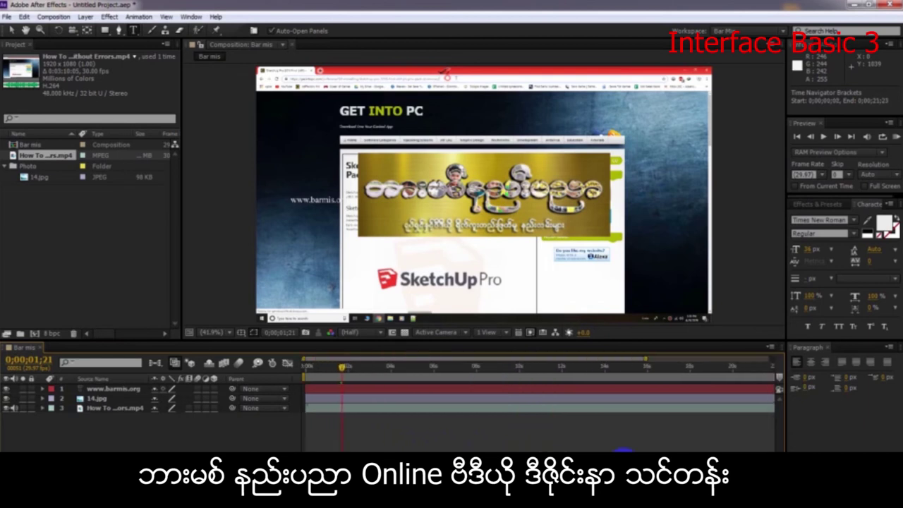
key(minus)
key(equal)
key(equal)
key(equal)
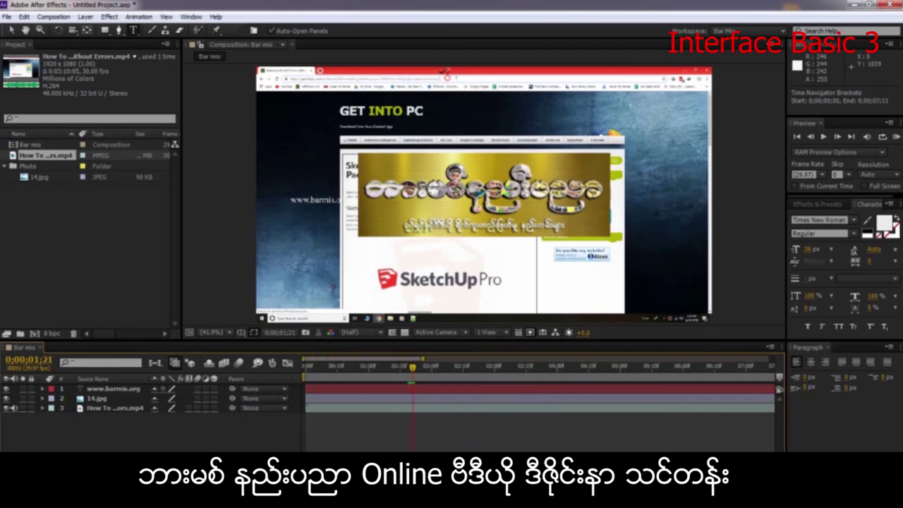
key(minus)
key(minus)
key(minus)
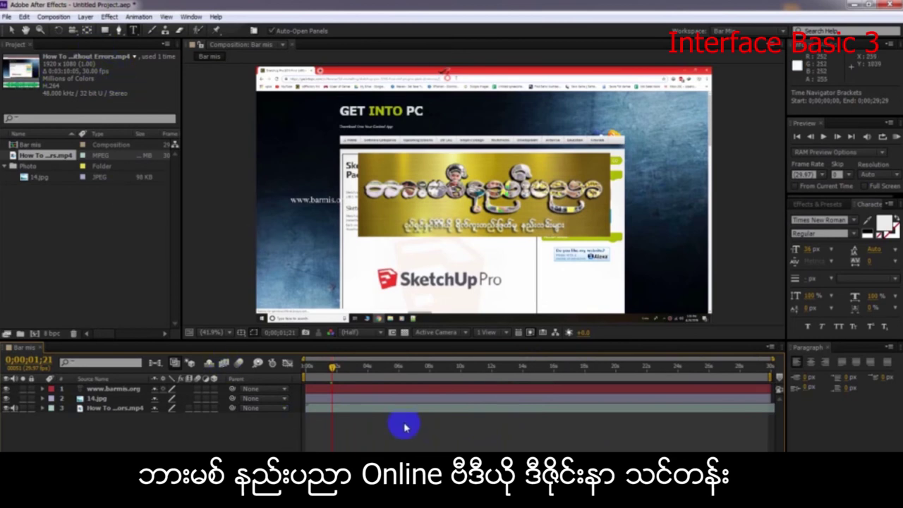
key(equal)
key(equal)
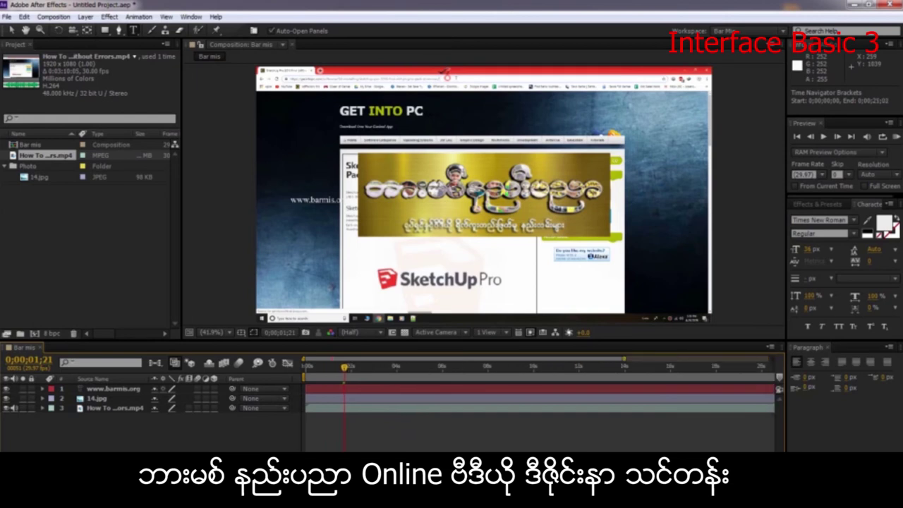
key(minus)
key(minus)
key(minus)
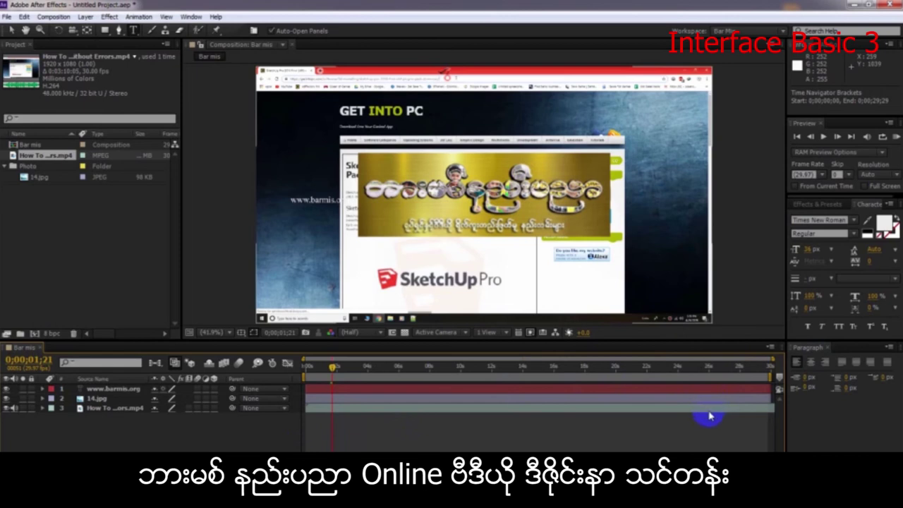
Step: Set the work area to start at 0;00;06;25 and end at 0;00;16;19
click(302, 377)
drag(302, 376, 409, 376)
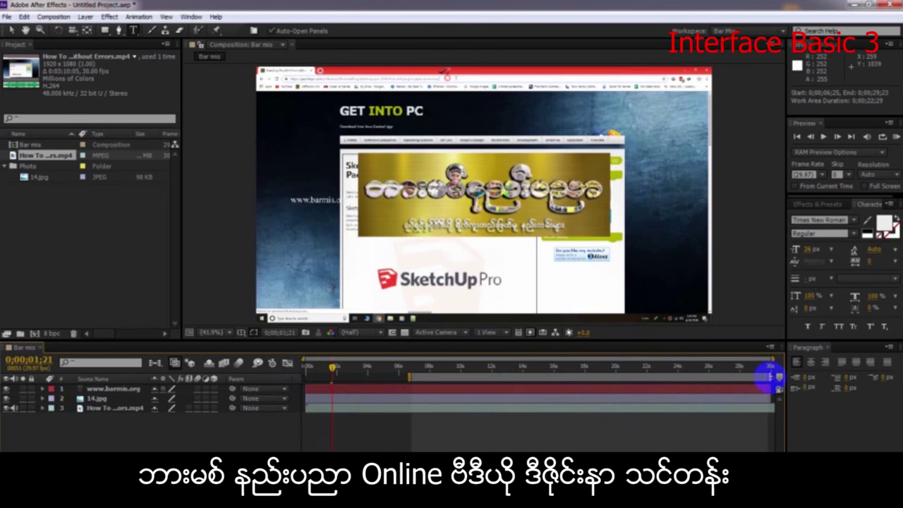
drag(770, 377, 613, 402)
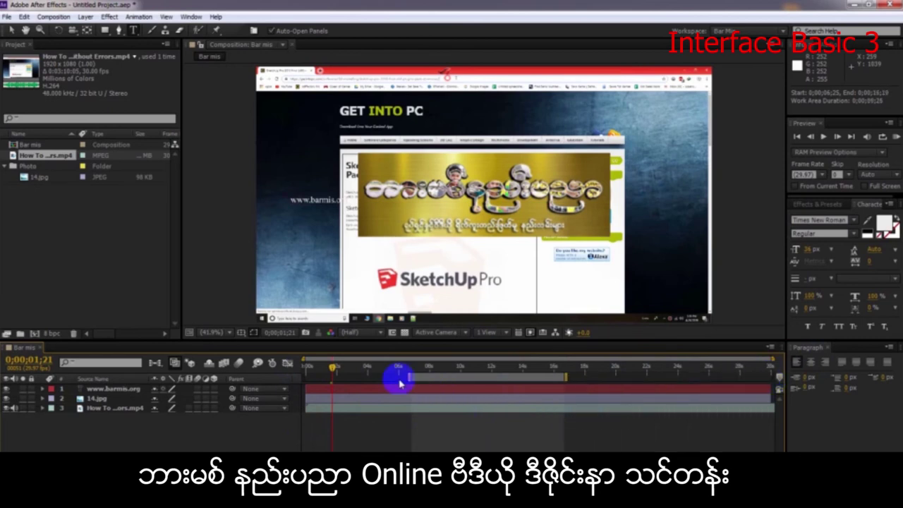
Step: Scrub the current-time indicator back and forth through the work area and leave it at 0;00;15;20
click(492, 367)
drag(503, 368, 414, 392)
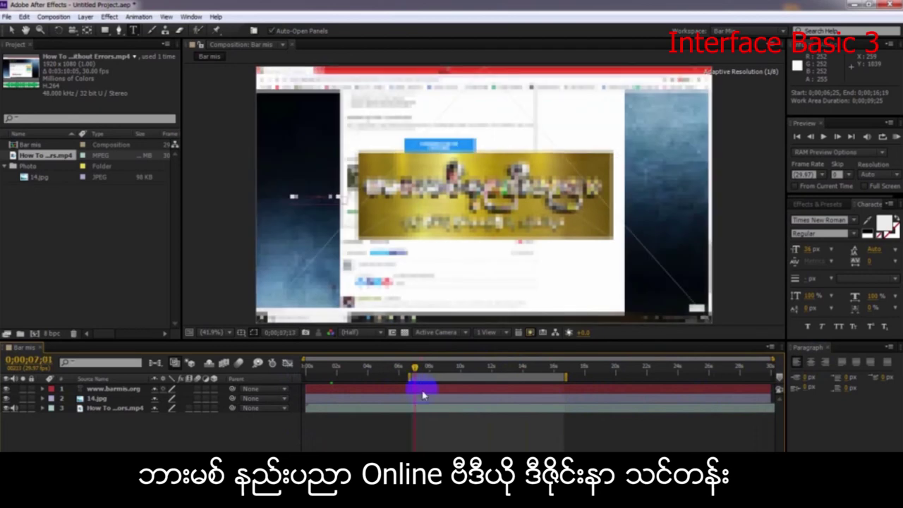
drag(362, 371, 549, 379)
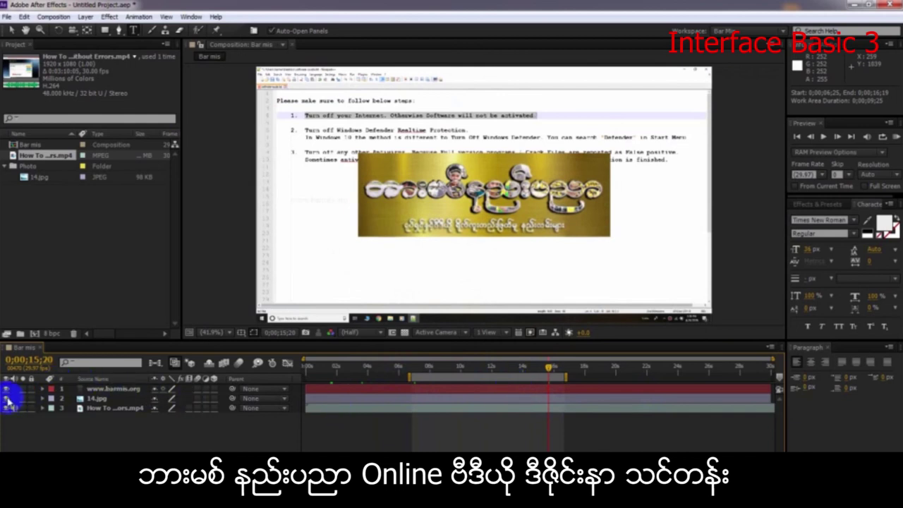
Step: Turn off the visibility of the text, 14.jpg and How To video layers
click(5, 389)
click(5, 401)
click(6, 400)
click(6, 408)
click(6, 390)
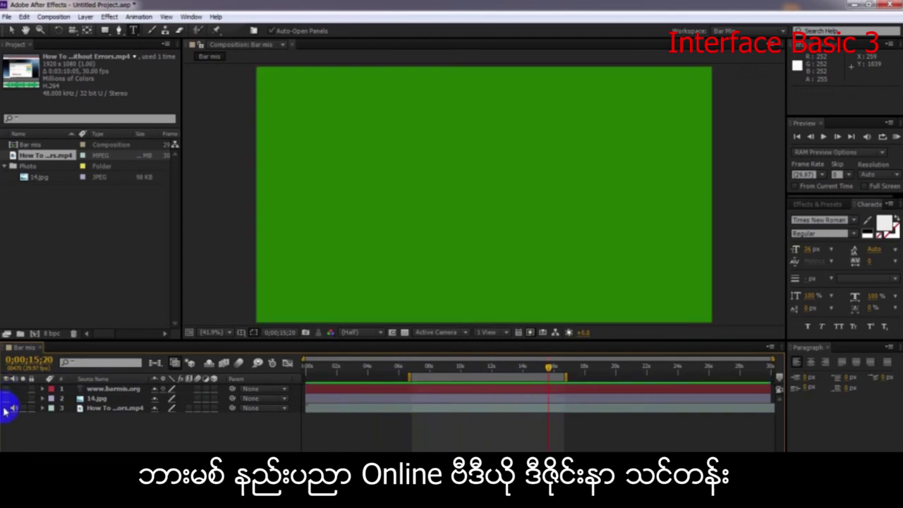
Step: Select the How To video layer and turn the visibility of all three layers back on
click(113, 408)
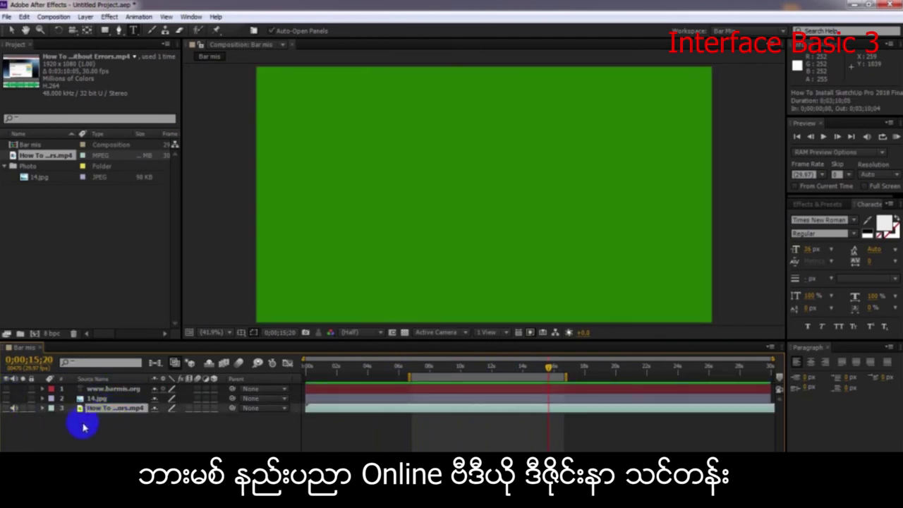
click(14, 408)
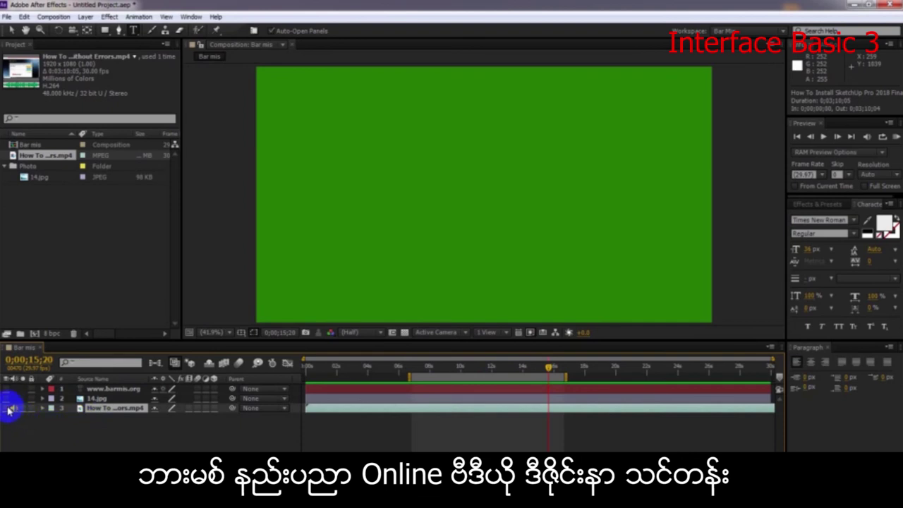
click(9, 408)
click(7, 400)
click(6, 389)
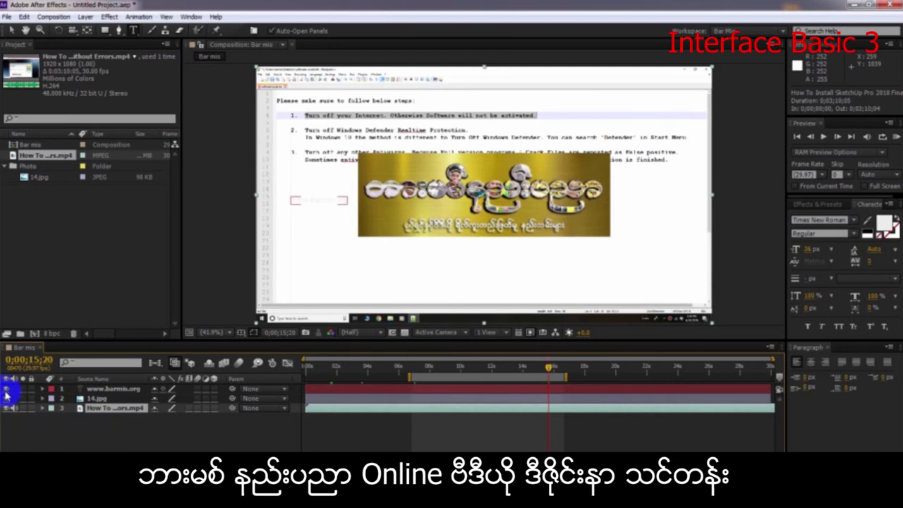
click(6, 390)
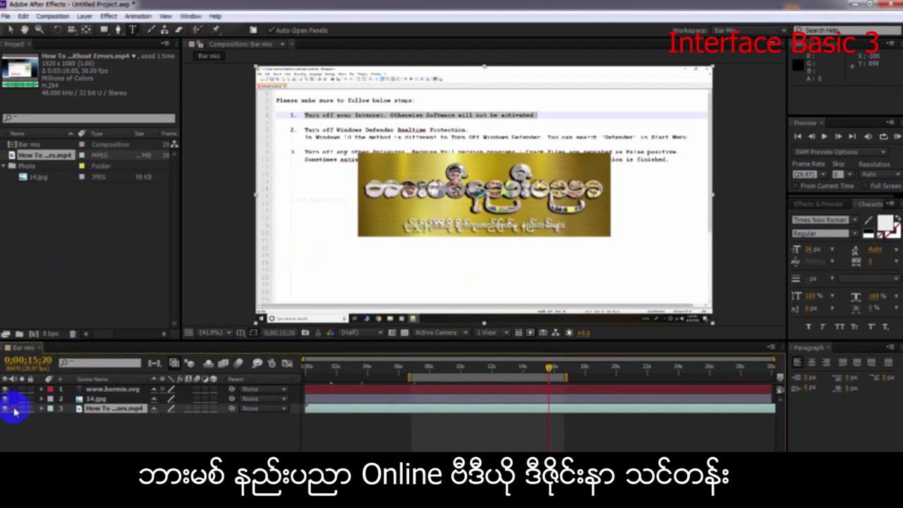
click(48, 390)
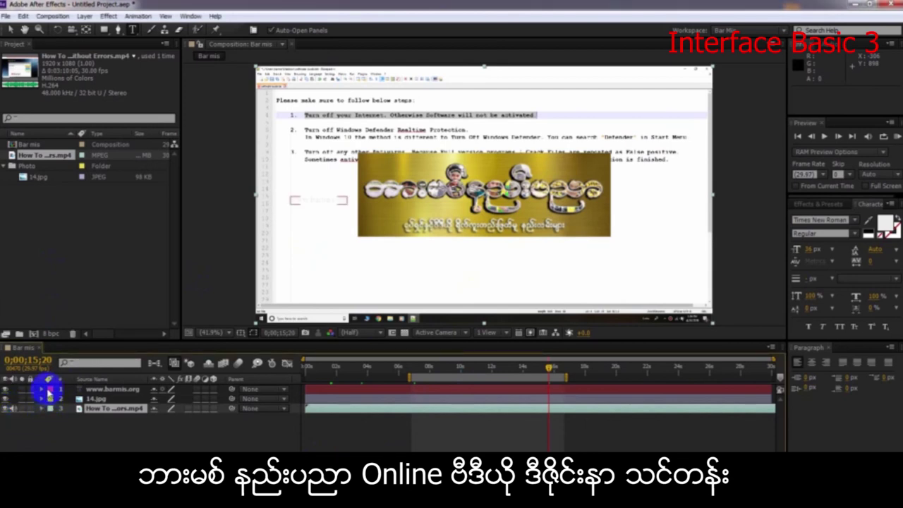
click(50, 390)
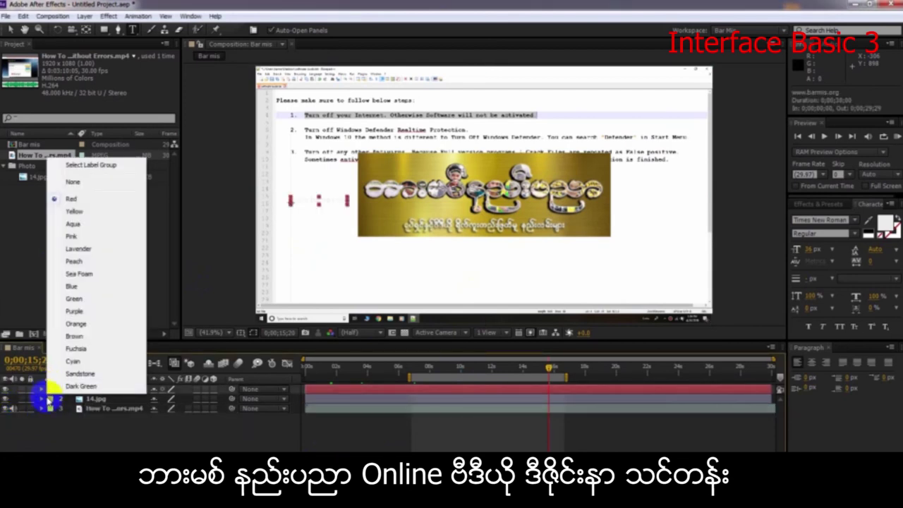
click(50, 409)
click(50, 410)
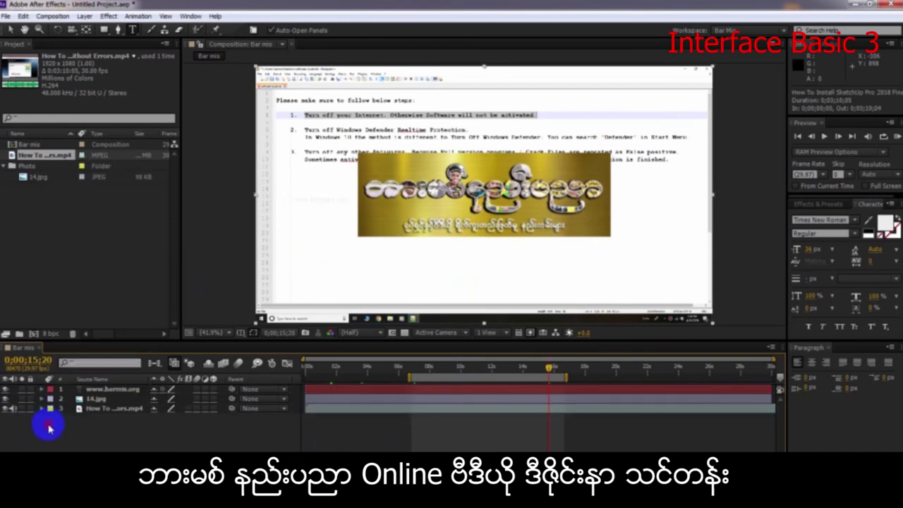
click(521, 410)
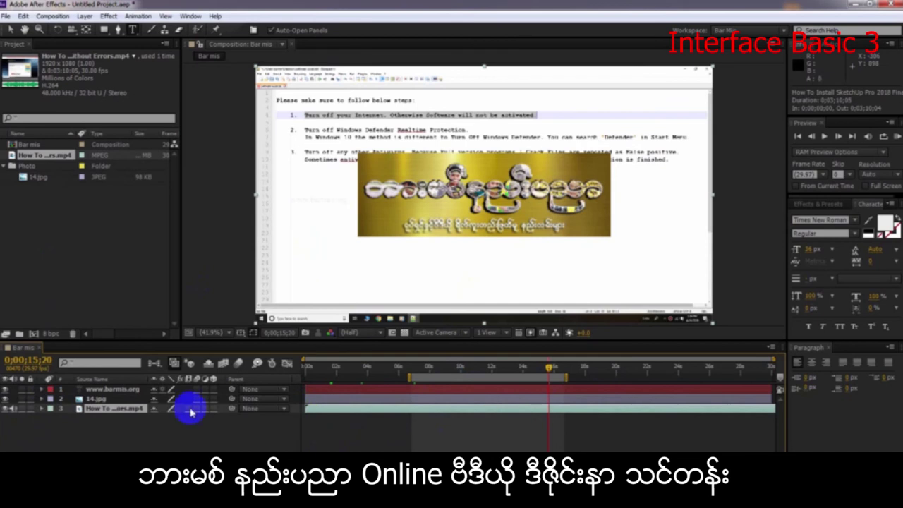
Step: Set the label colour of the How To video layer to Yellow and of the 14.jpg layer to Blue
click(52, 411)
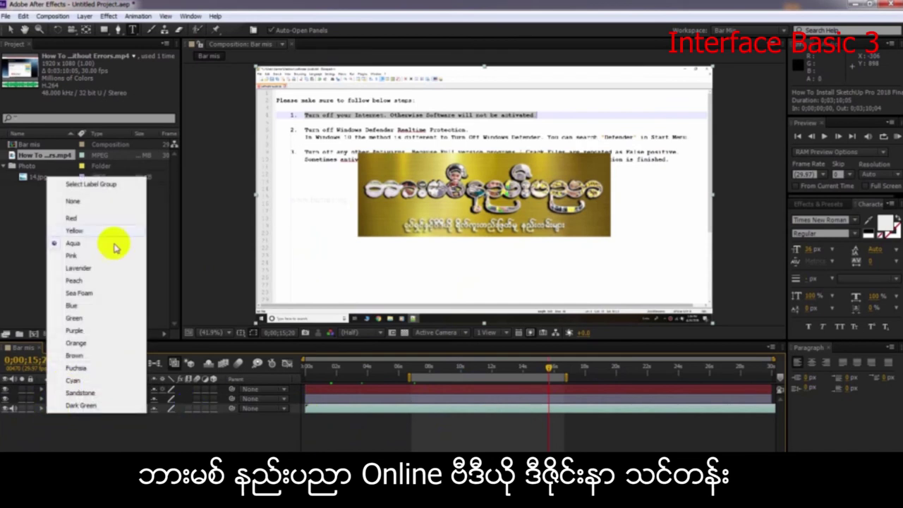
click(82, 230)
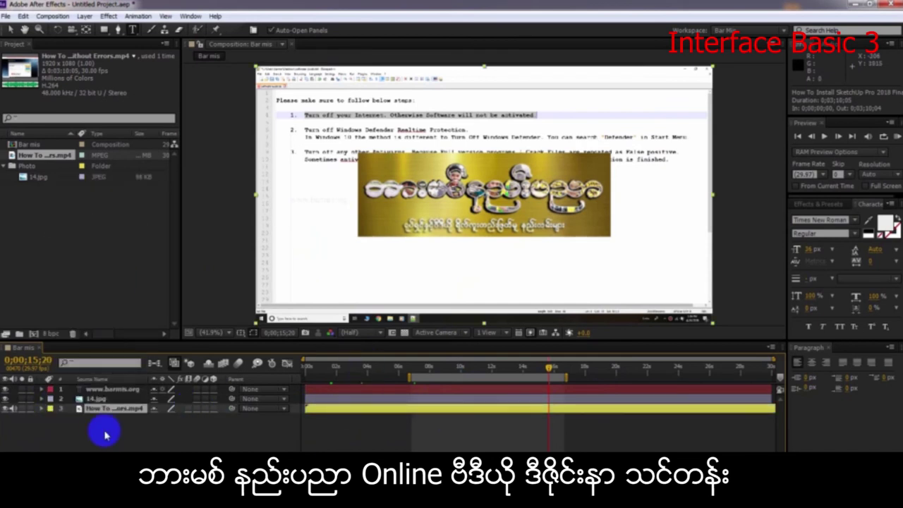
click(50, 400)
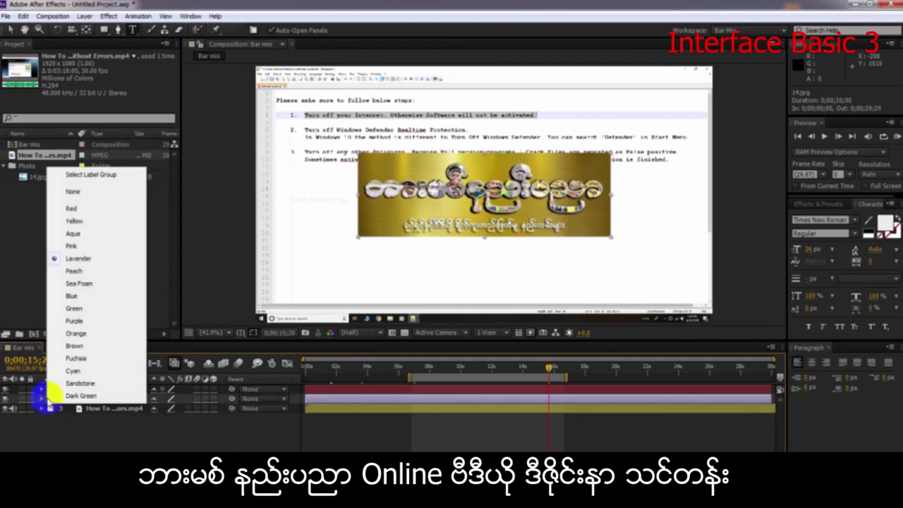
click(73, 295)
click(50, 389)
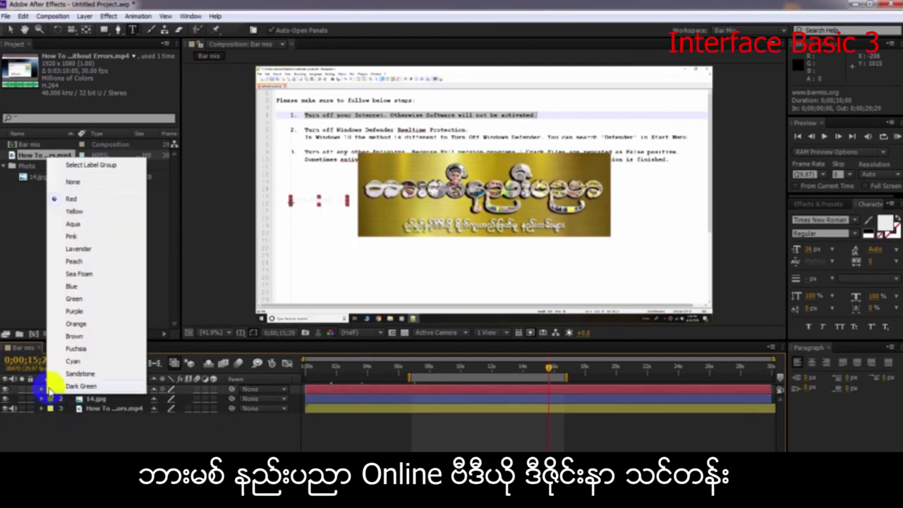
click(72, 238)
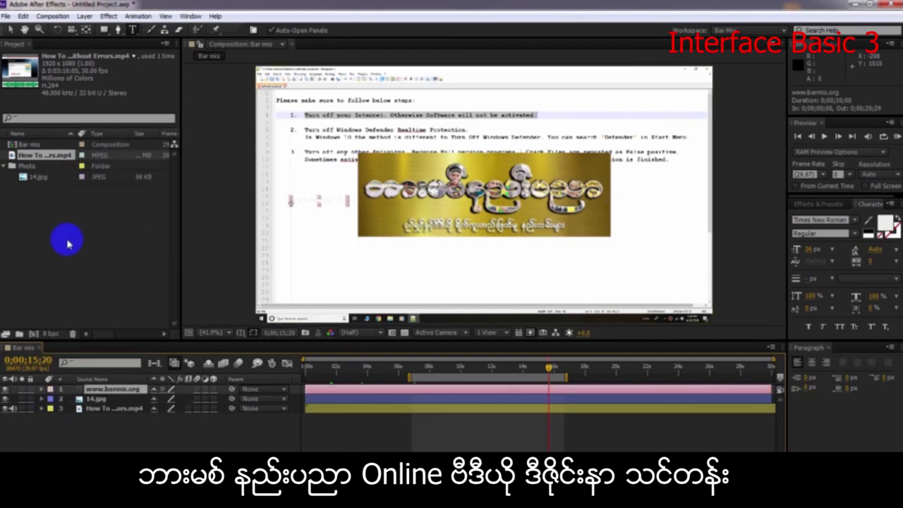
click(50, 389)
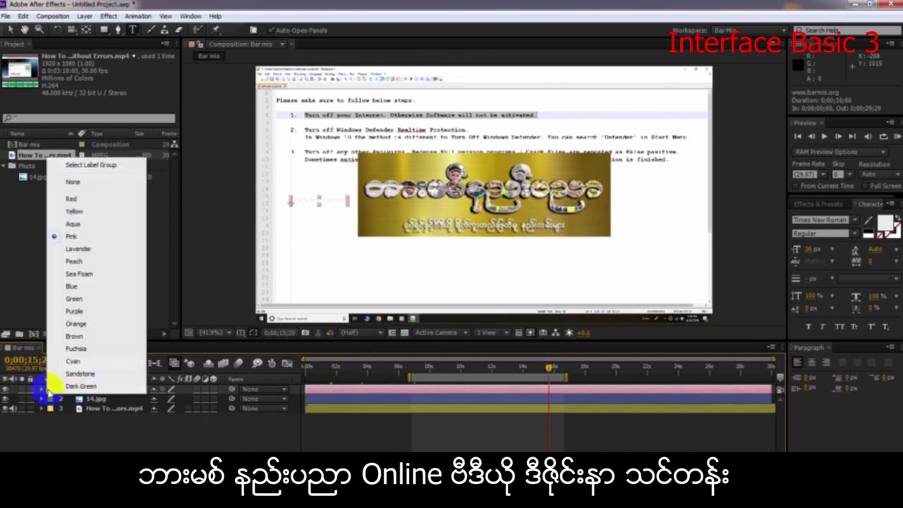
click(68, 335)
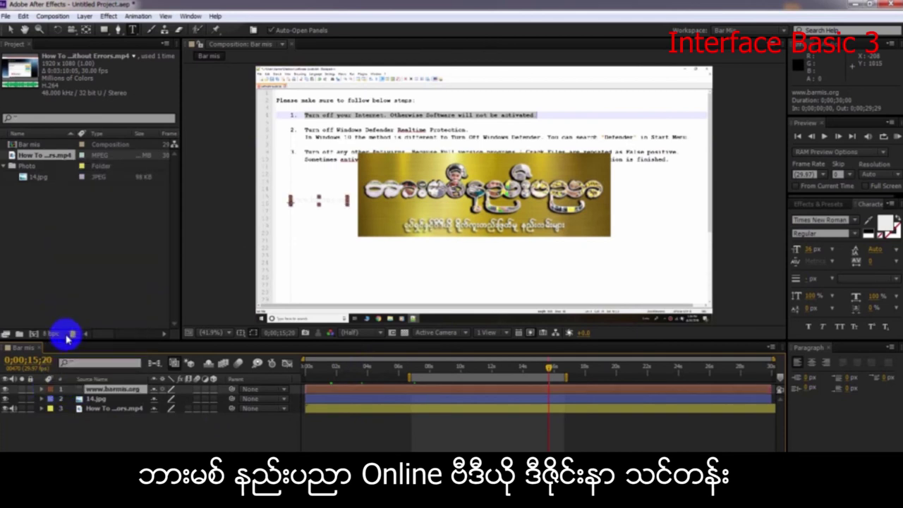
click(51, 389)
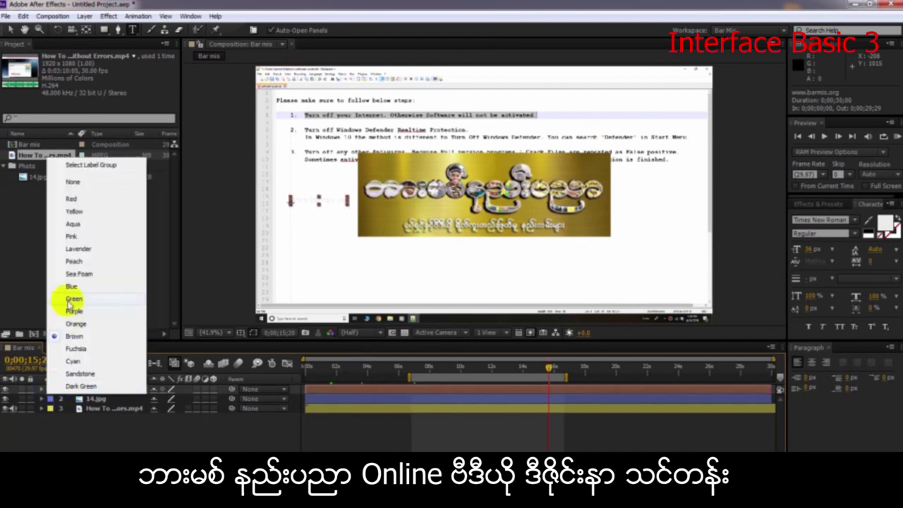
click(73, 201)
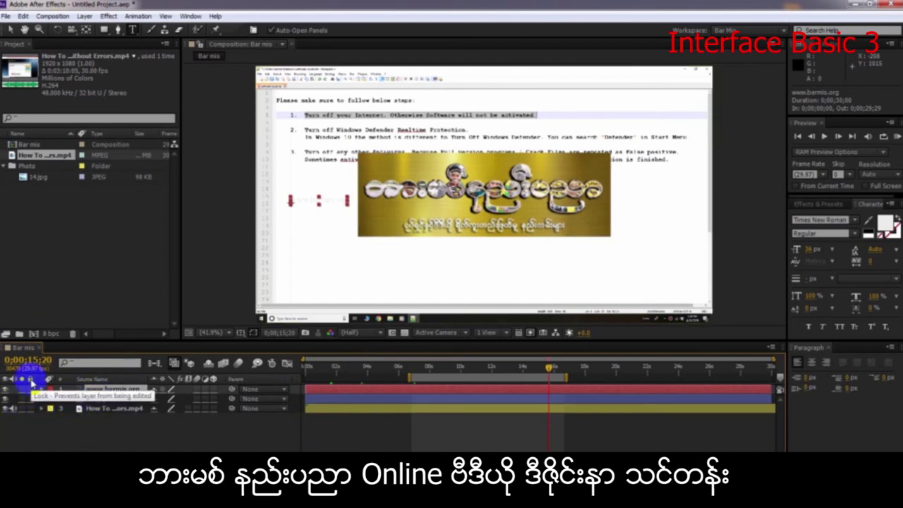
Step: Select the How To video and 14.jpg layers in turn, and lock and unlock the 14.jpg layer
click(61, 411)
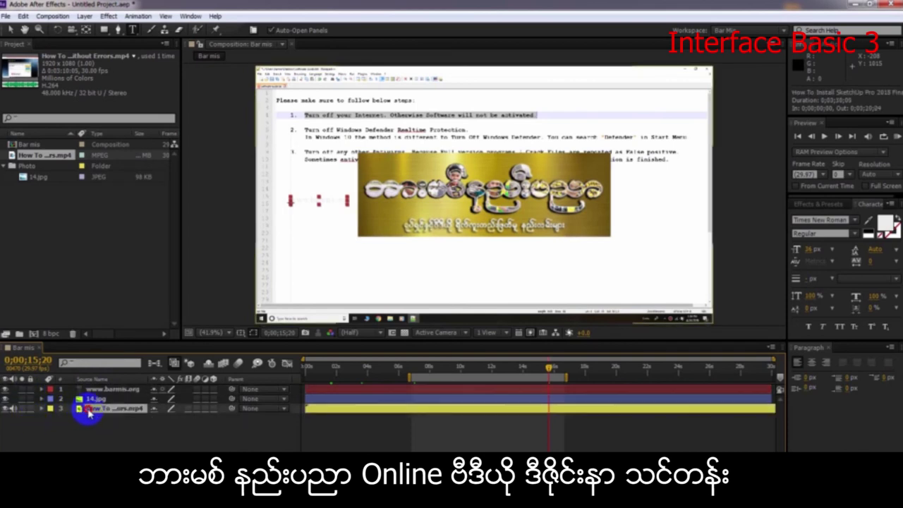
click(32, 394)
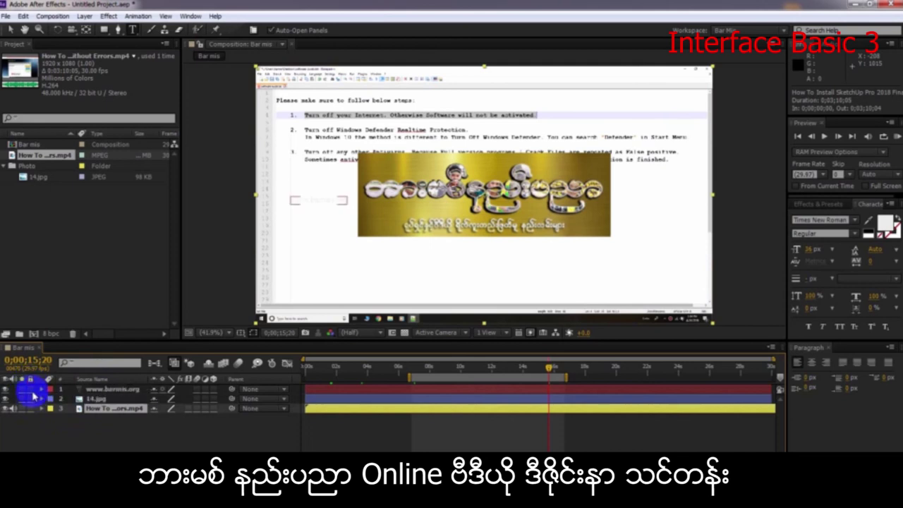
click(60, 399)
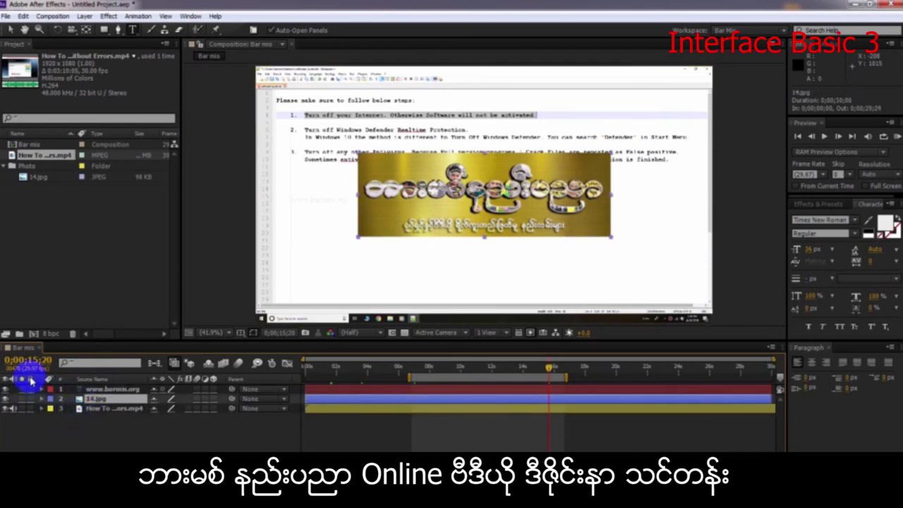
click(30, 398)
click(31, 400)
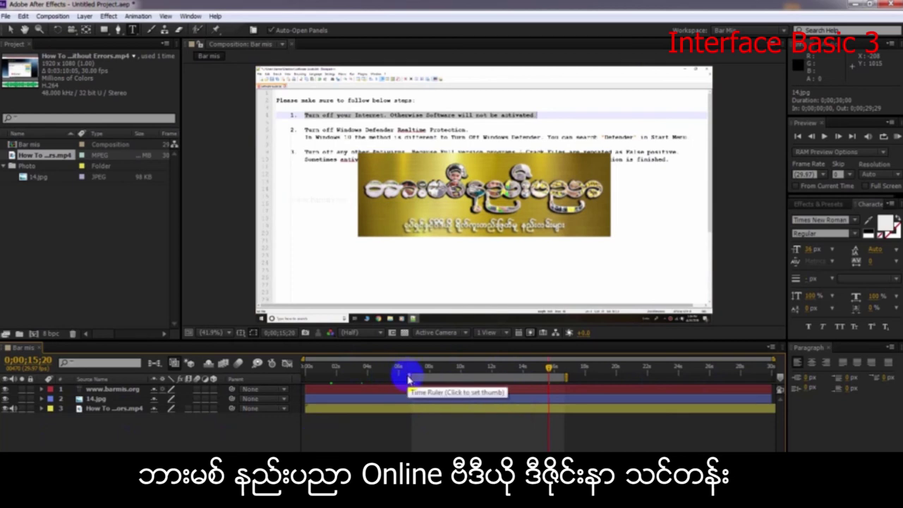
Step: Extend the work area from 0;00;00;00 to the end of the composition and move the current-time indicator to 0;00;11;14
drag(408, 377, 303, 384)
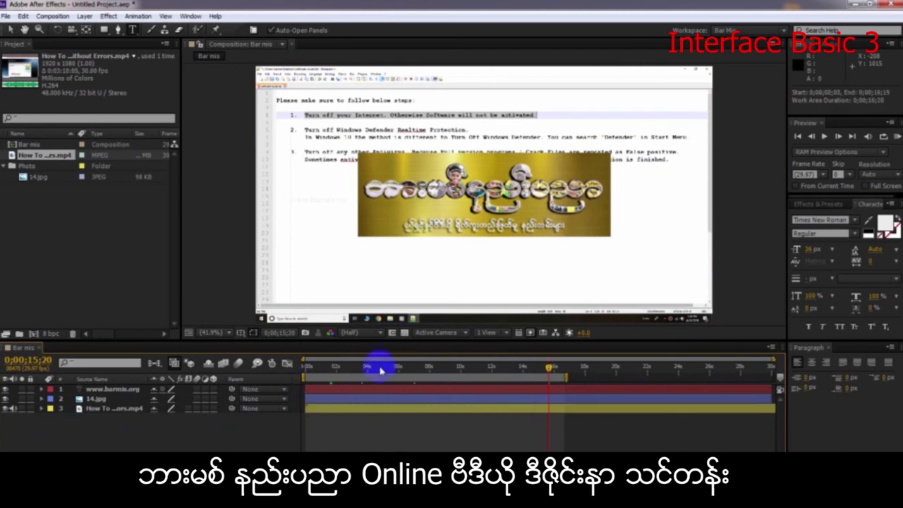
drag(570, 377, 802, 362)
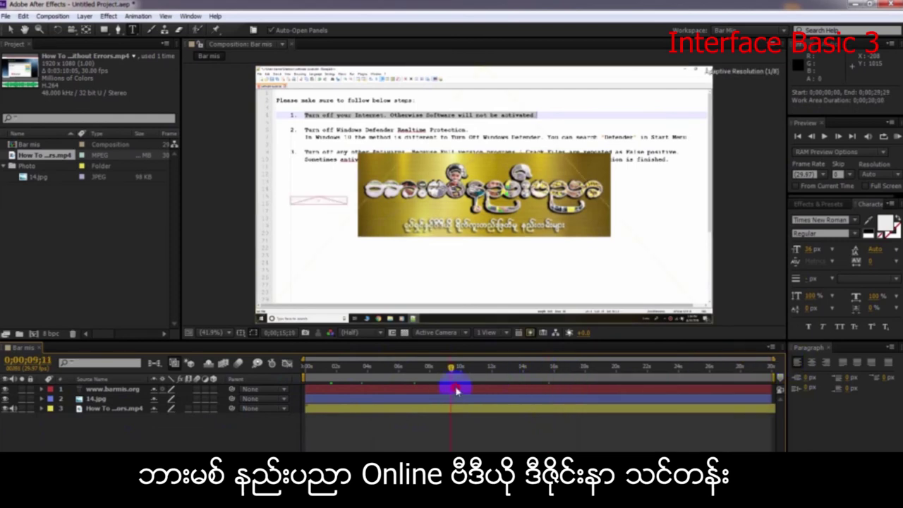
drag(459, 374, 484, 374)
Step: Zoom in on the timeline and toggle the layer columns between switches and modes, leaving the Mode and TrkMat columns displayed
key(equal)
key(equal)
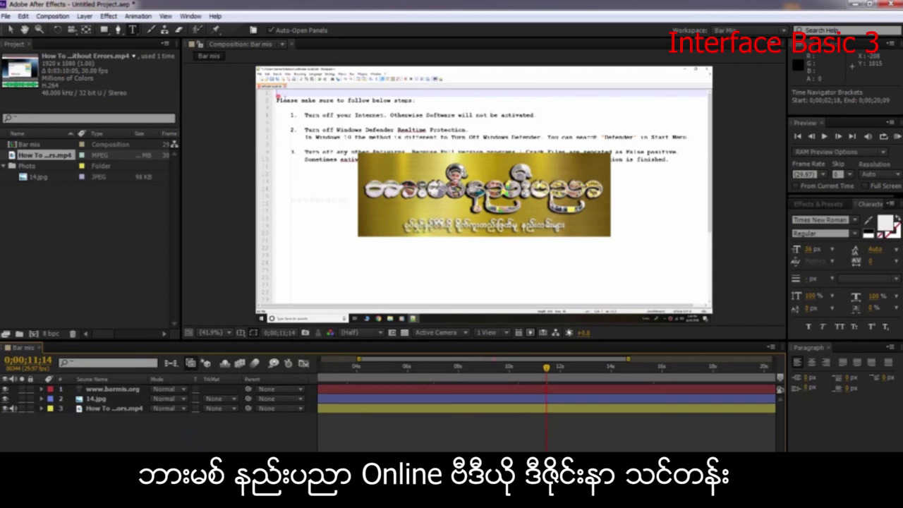
key(F4)
key(F4)
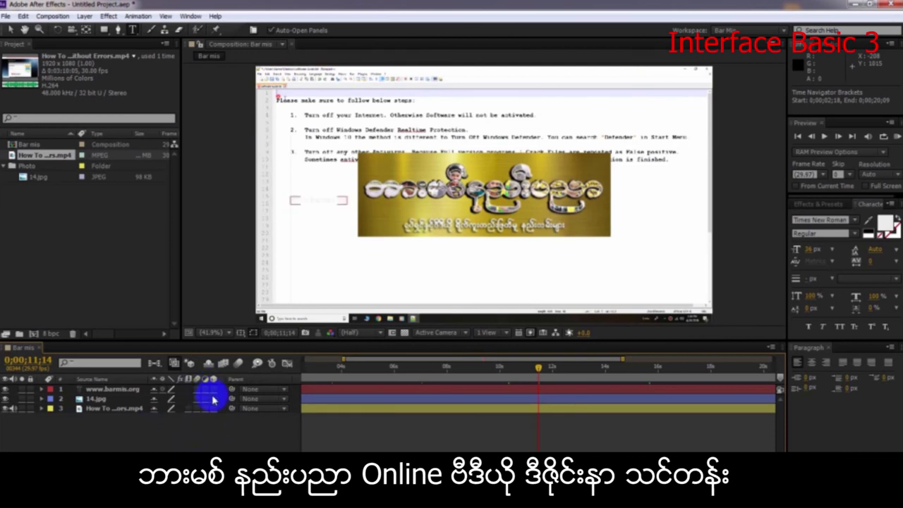
key(F4)
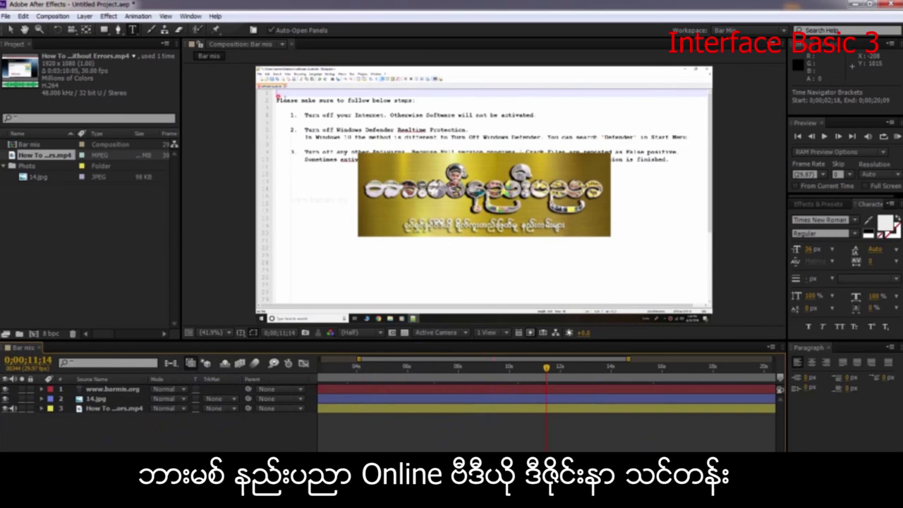
Step: Switch to Notepad to review the Time Line Panel section of the lesson notes, and return to After Effects
click(176, 494)
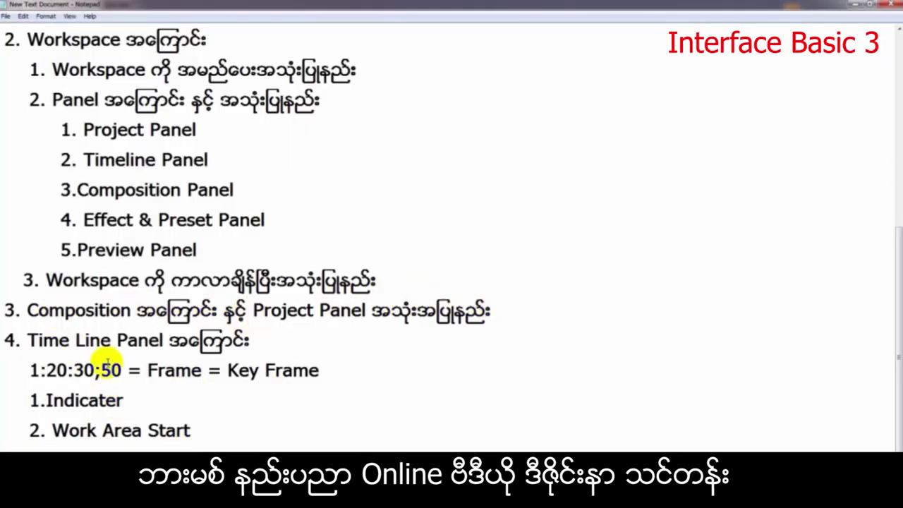
click(268, 340)
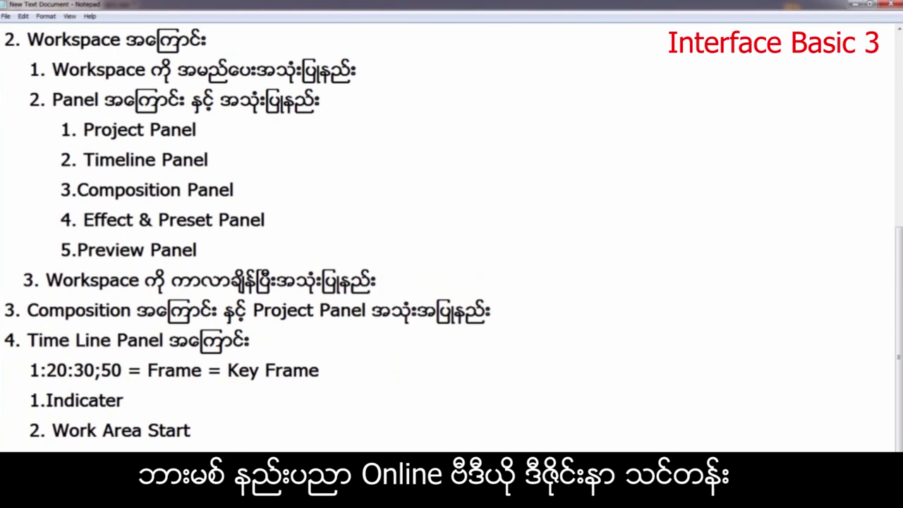
key(alt+Tab)
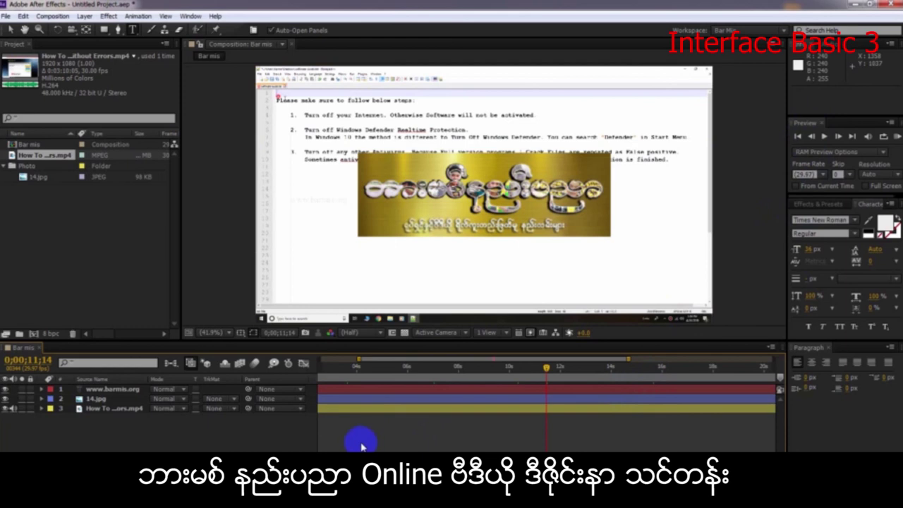
Step: Run a RAM preview of the composition and play it from 0;00;11;14, stopping at 0;00;12;11
drag(359, 443, 346, 429)
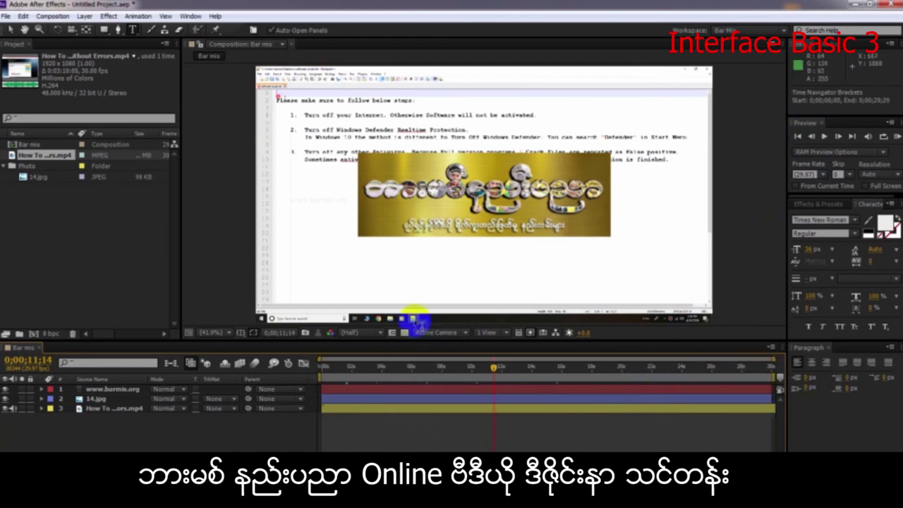
click(809, 133)
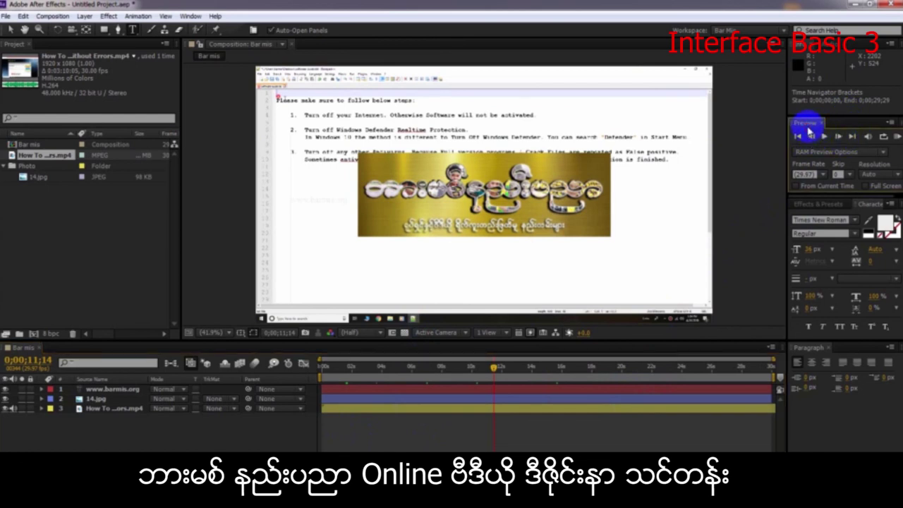
click(896, 138)
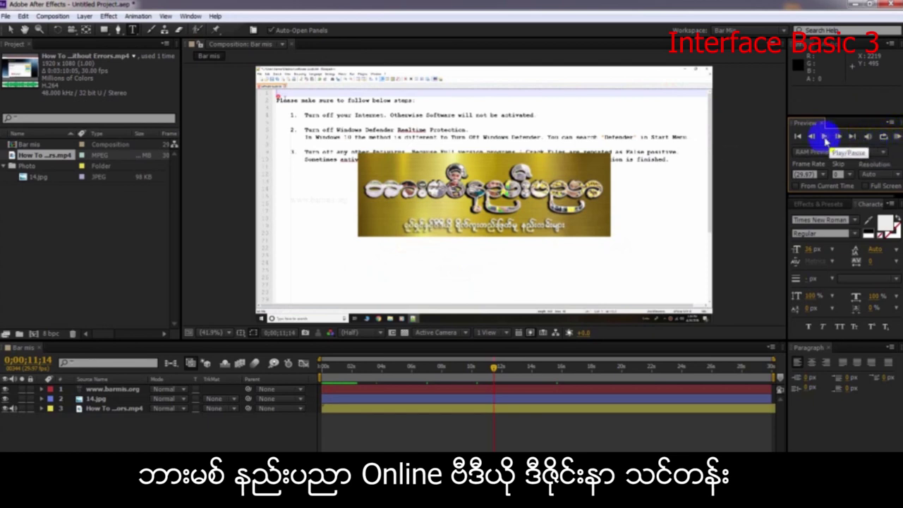
click(825, 141)
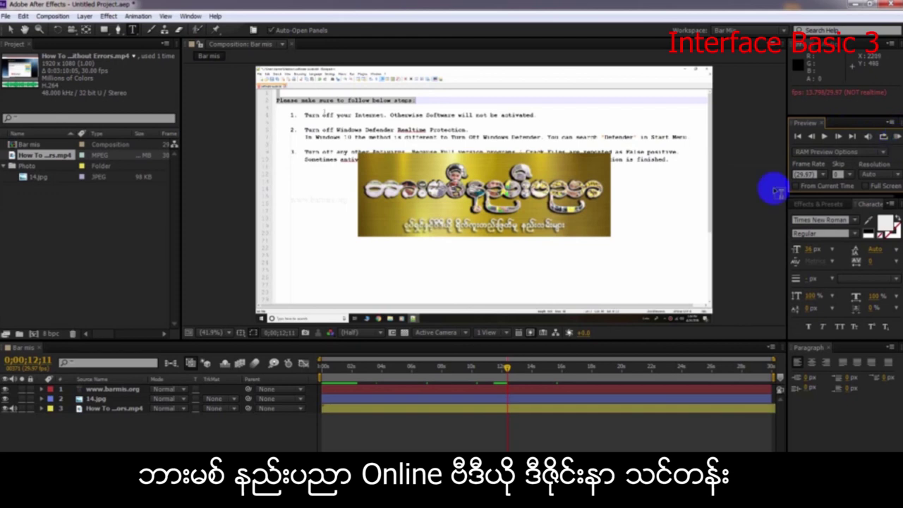
Step: Run the RAM preview again and move the current-time indicator to 0;00;11;01
click(370, 388)
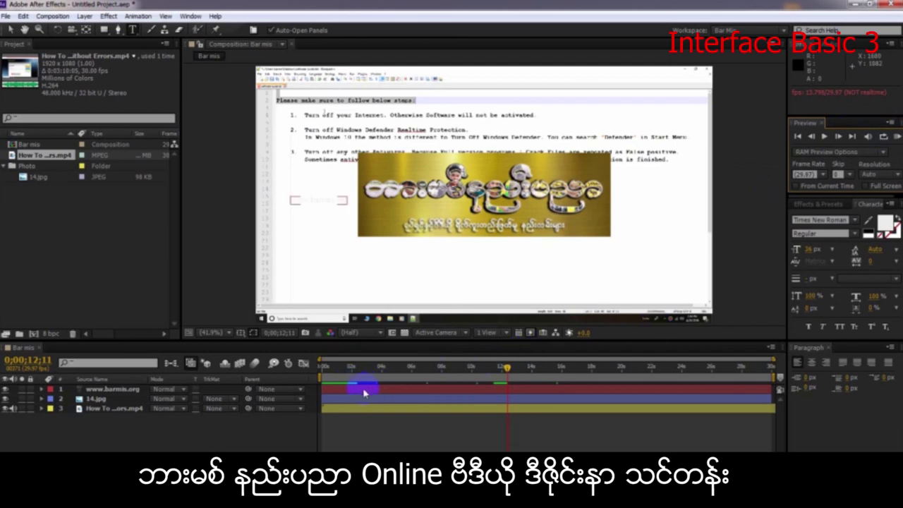
click(645, 262)
click(889, 136)
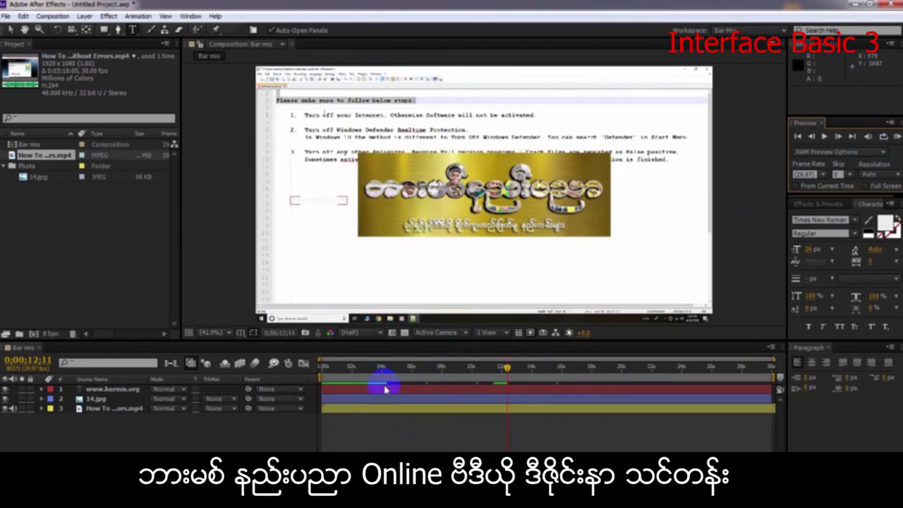
click(324, 374)
mouse_move(436, 378)
mouse_down()
mouse_move(494, 372)
mouse_move(467, 372)
mouse_move(487, 370)
mouse_up()
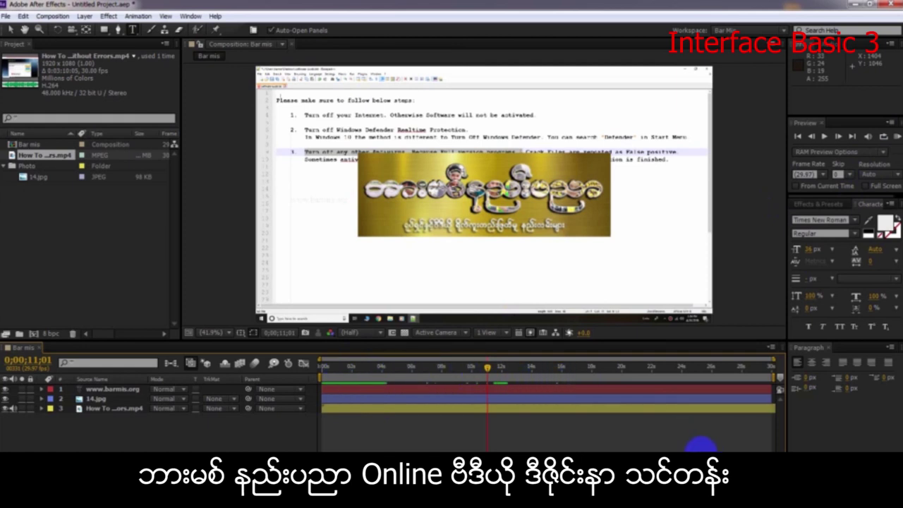
click(455, 388)
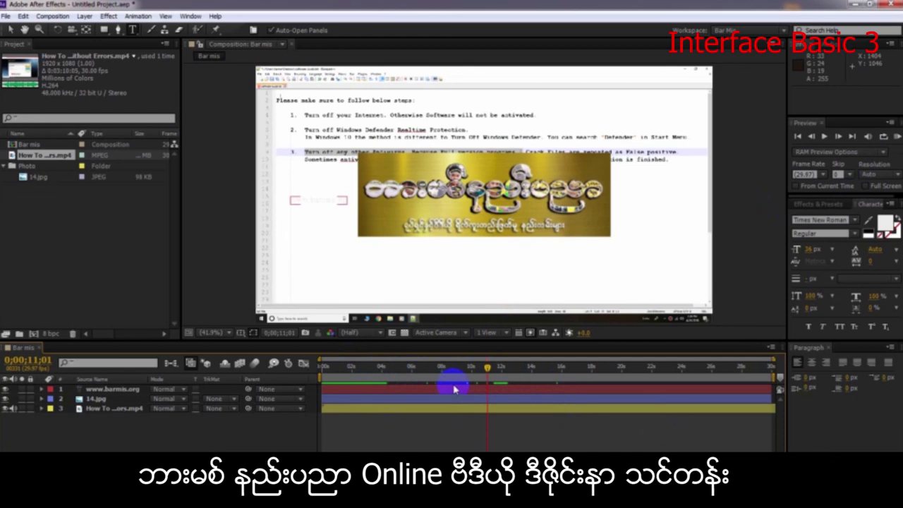
click(354, 379)
click(397, 391)
click(616, 382)
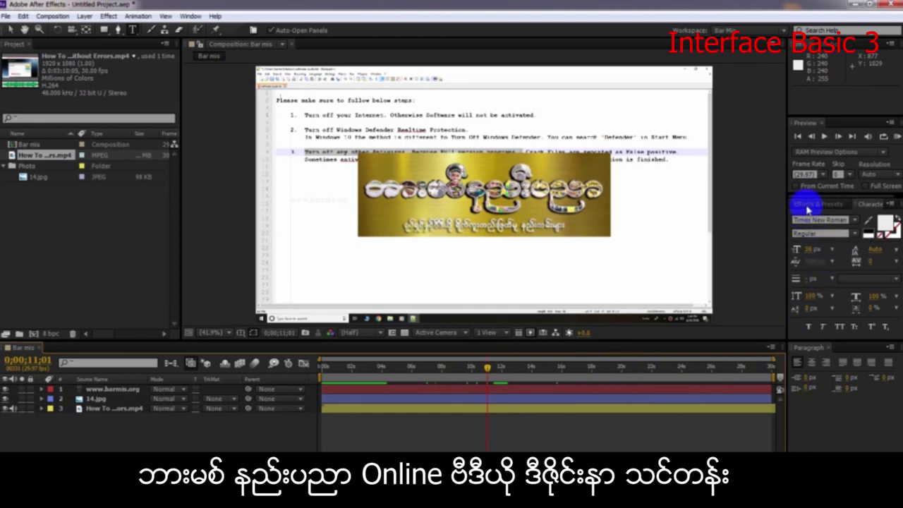
Step: Activate the Character panel, select its font family name, and return focus to the timeline
click(865, 210)
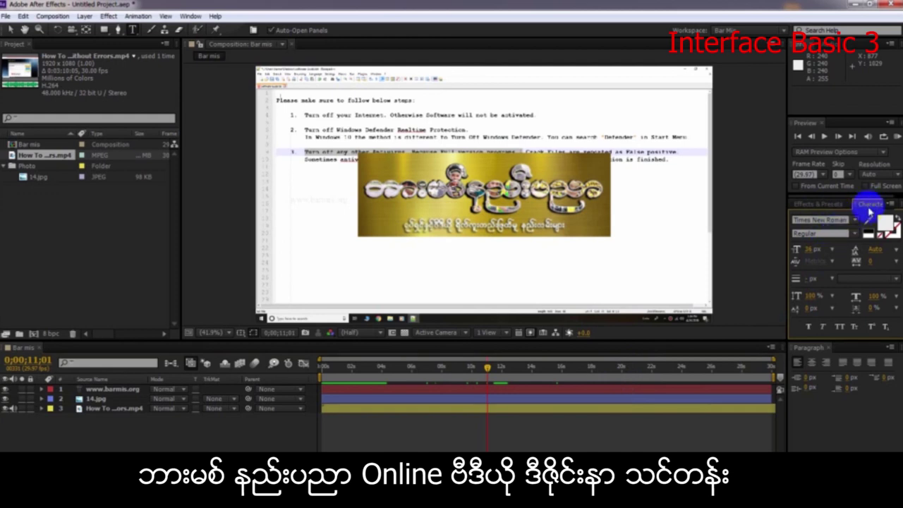
click(819, 219)
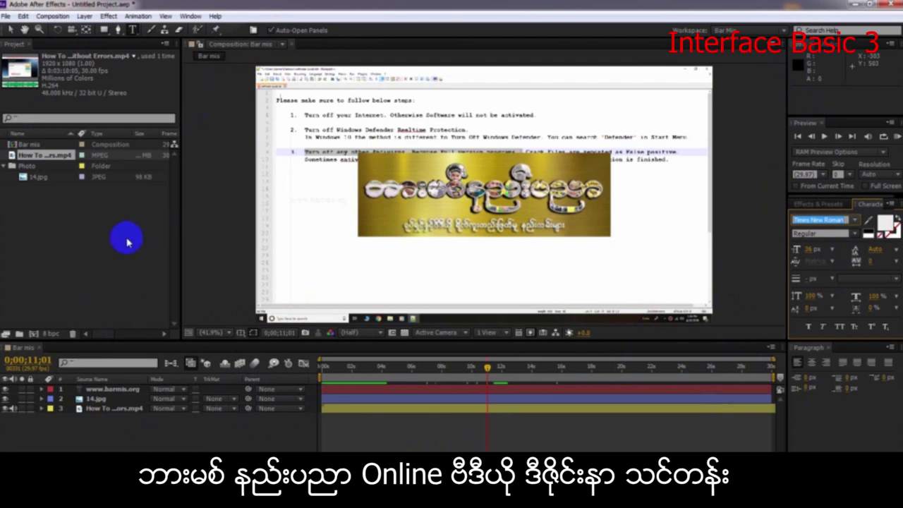
click(425, 432)
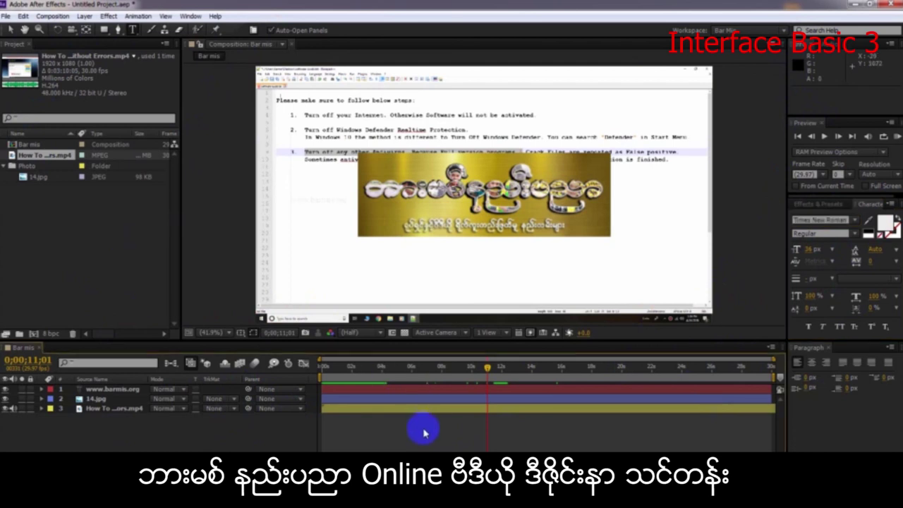